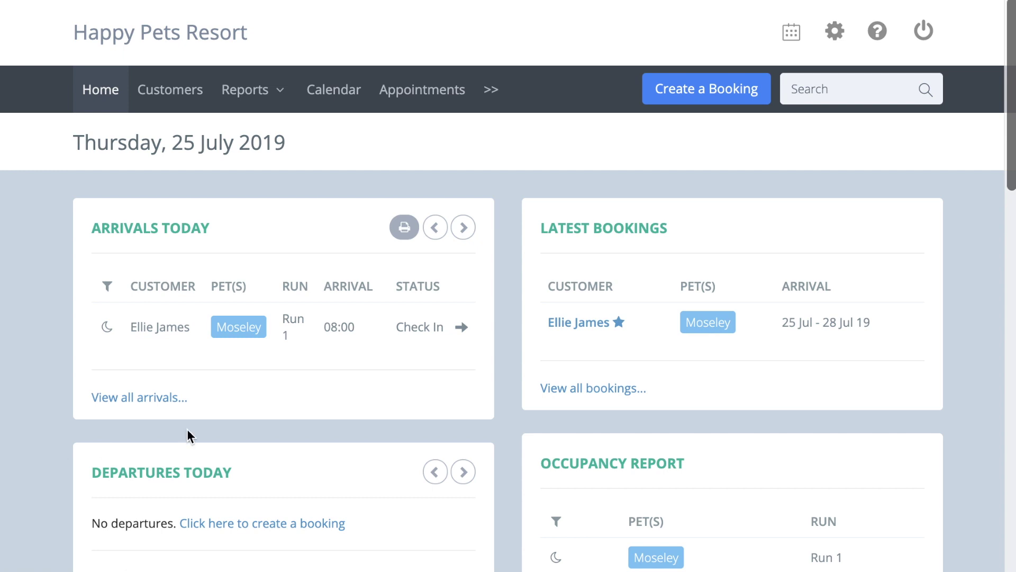
- Go to the Online Bookings settings page and scroll down to the colour options
left_click(835, 32)
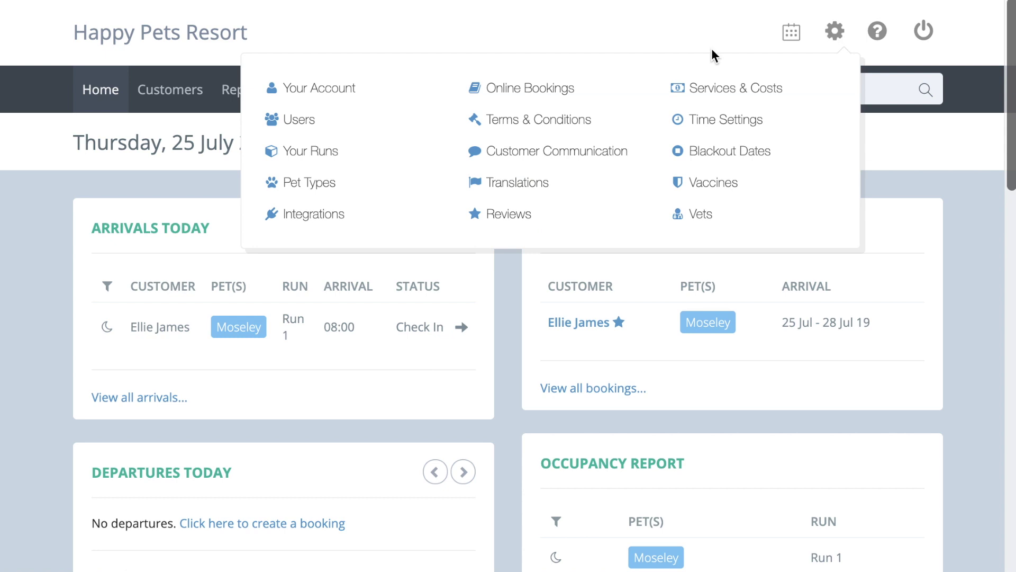
left_click(591, 89)
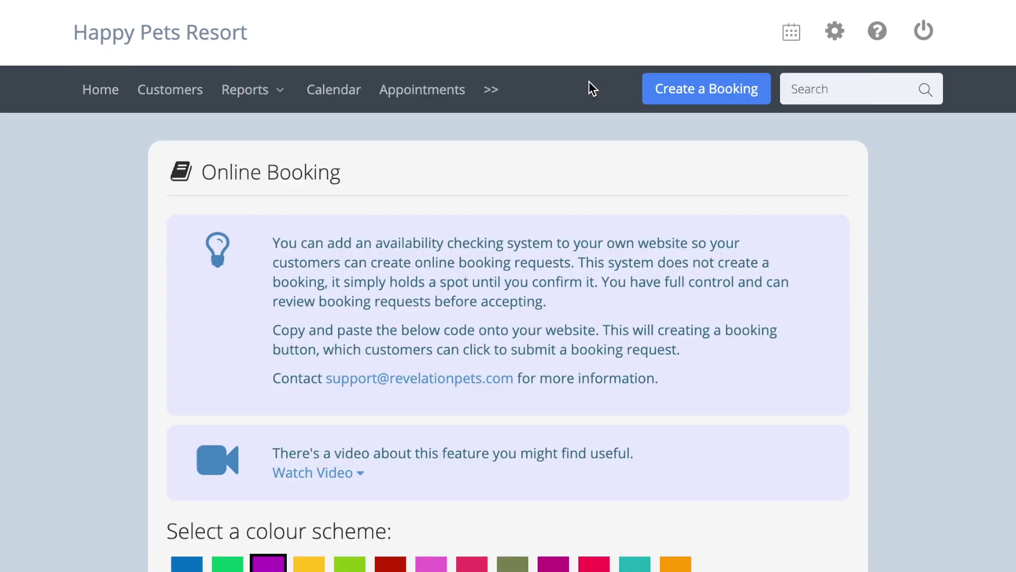
scroll(590, 84, "down", 4)
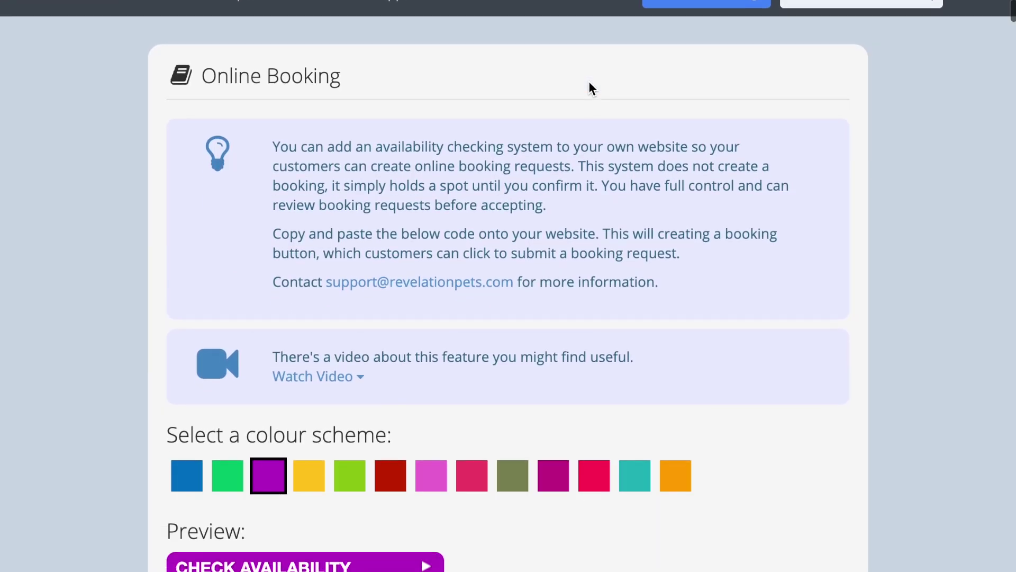
scroll(591, 87, "down", 3)
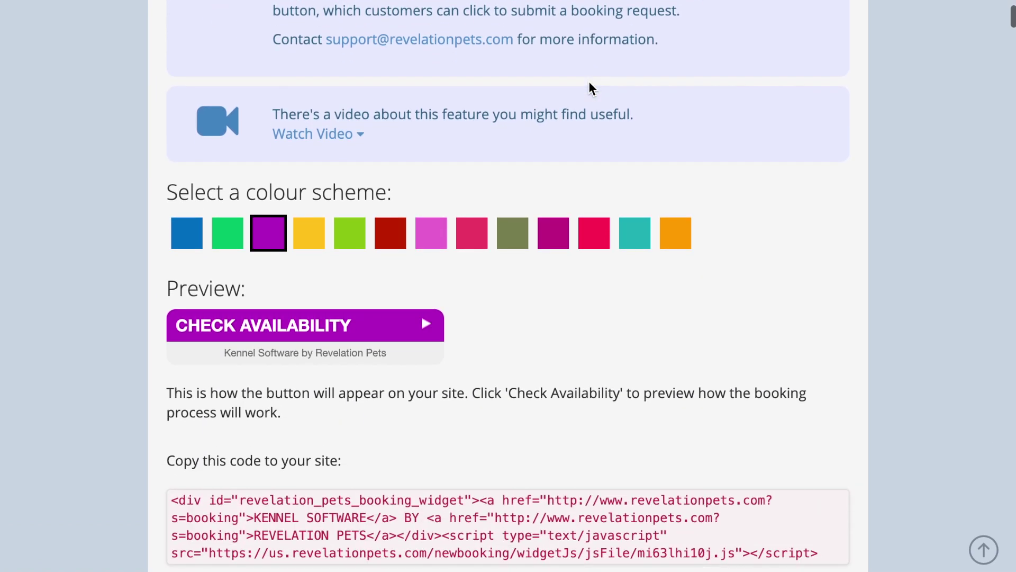
- Give the booking button the dark red colour scheme and copy the widget embed code
left_click(317, 224)
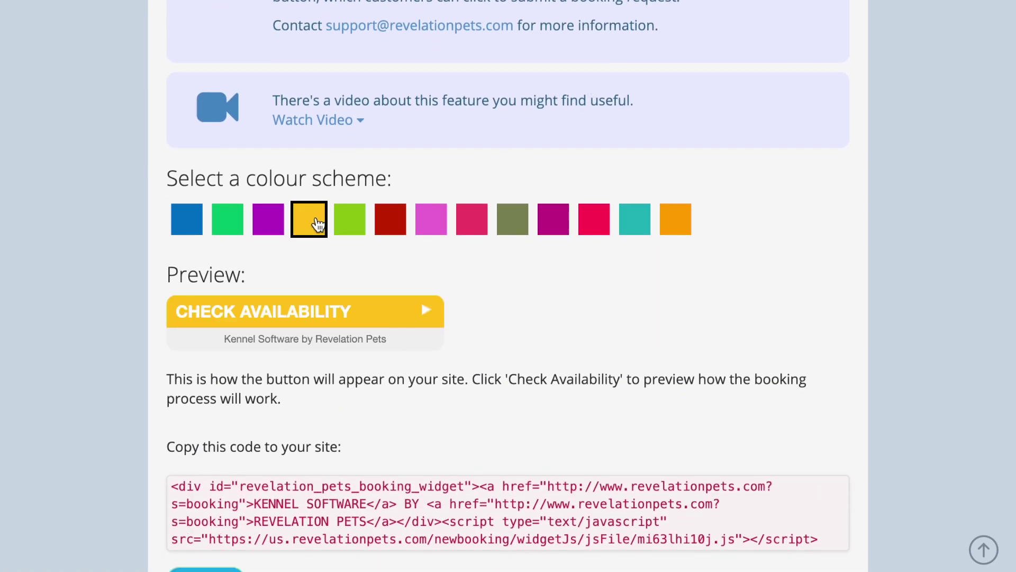
left_click(355, 226)
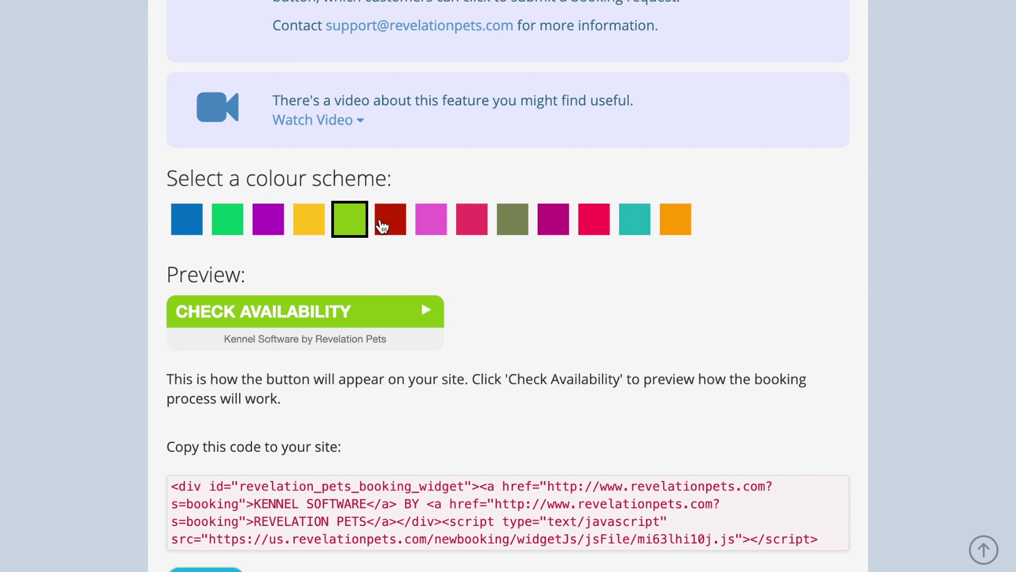
left_click(382, 226)
scroll(382, 226, "down", 3)
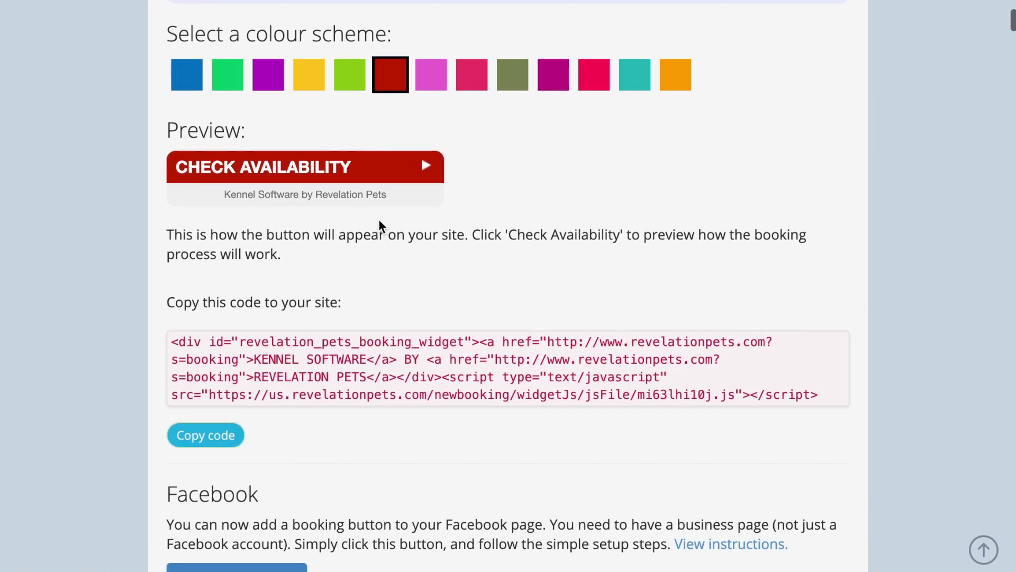
left_click(205, 435)
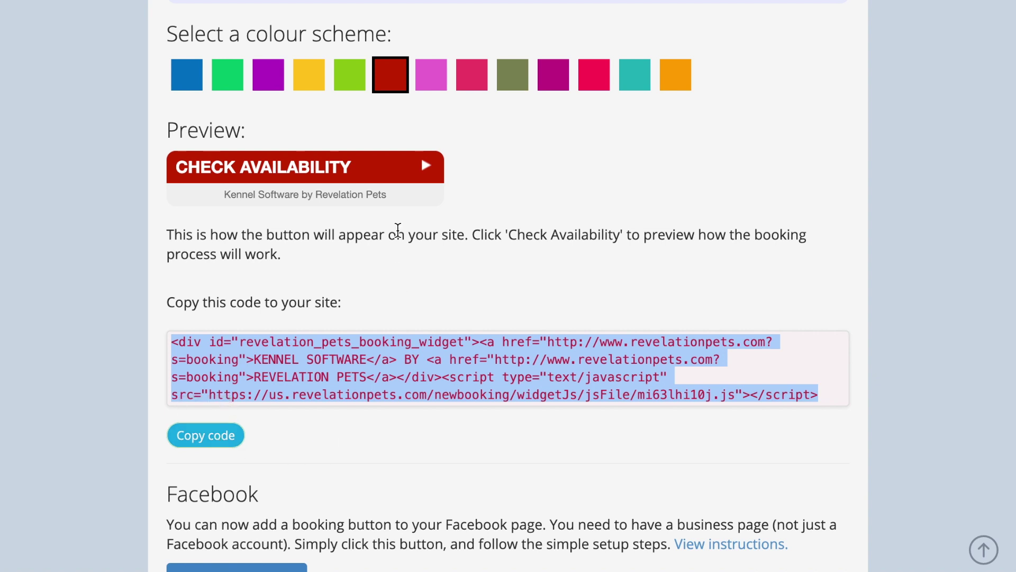
- Preview the booker via Check Availability and enter a test customer e-mail address
left_click(388, 179)
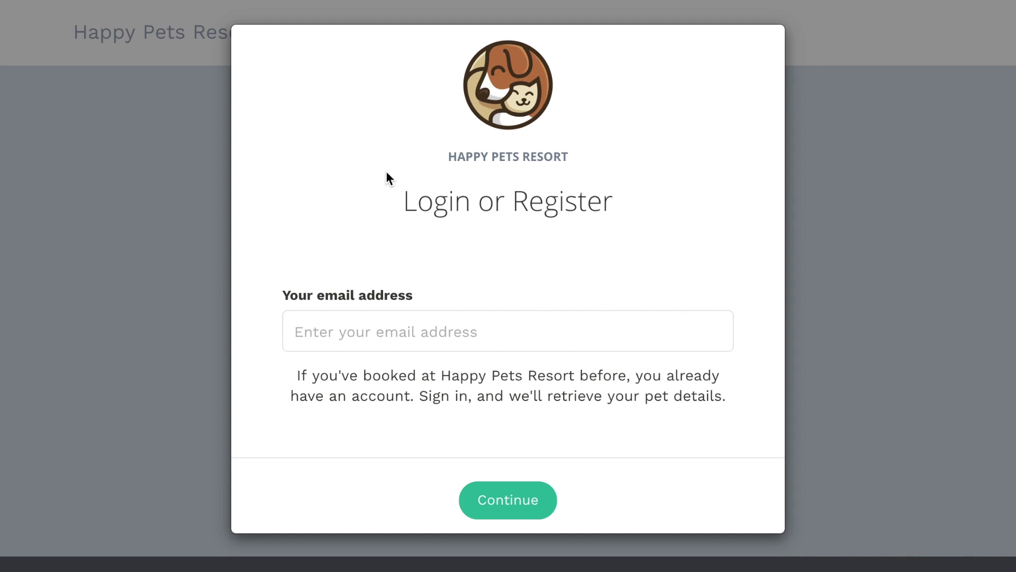
left_click(548, 340)
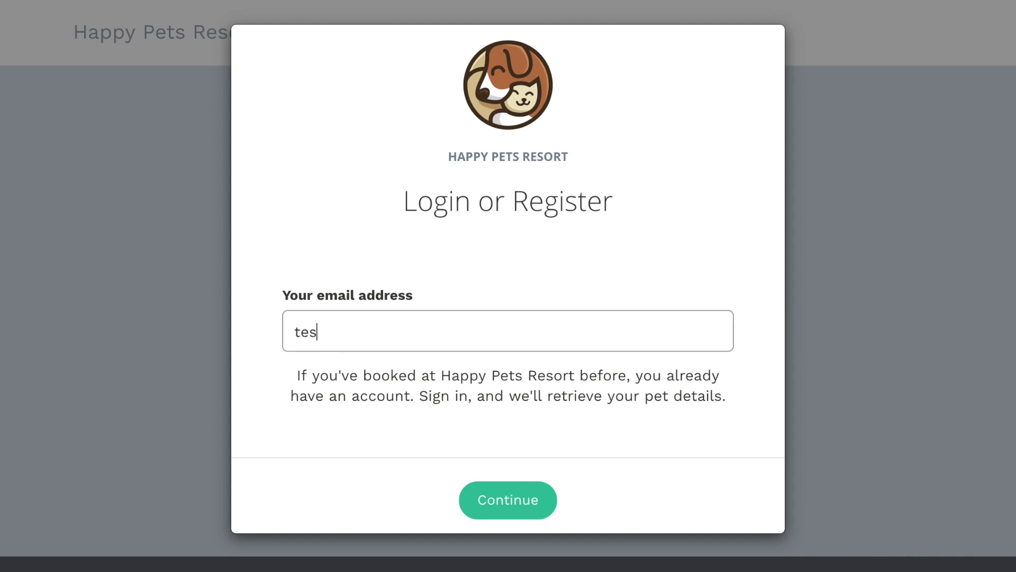
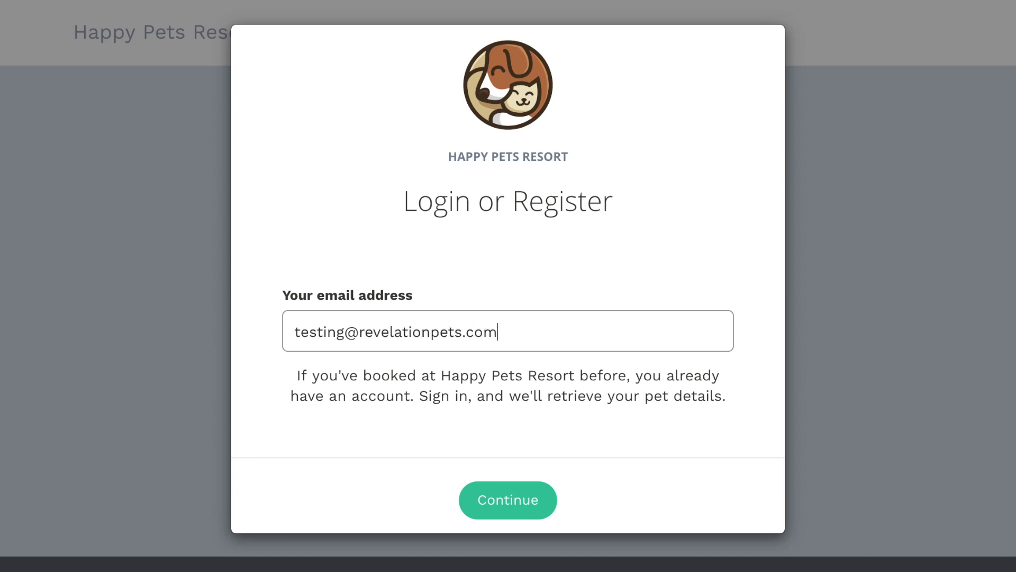
left_click(530, 506)
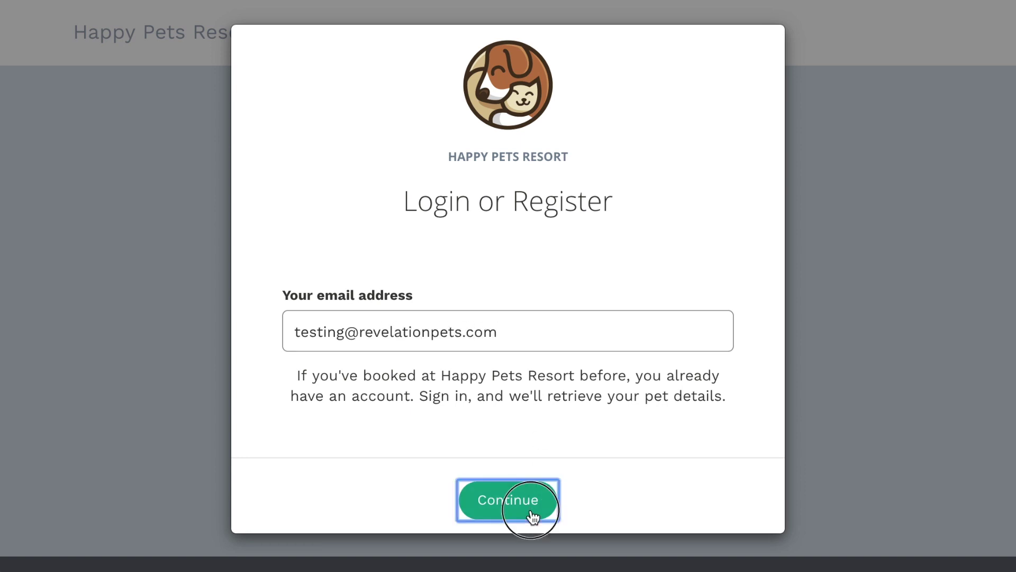
- Register the test account with a password and its confirmation, accepting the terms
scroll(528, 393, "down", 2)
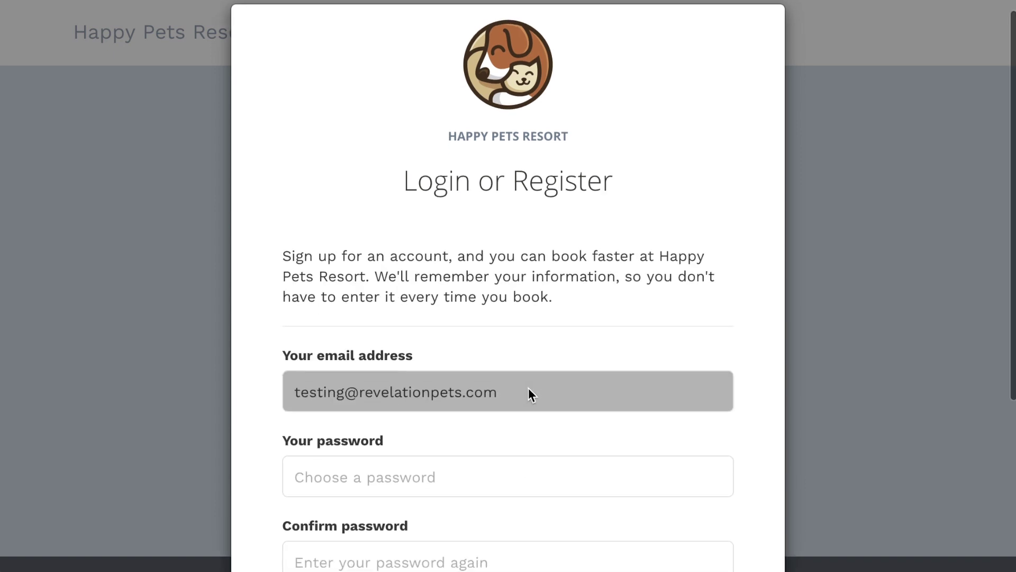
scroll(530, 389, "down", 4)
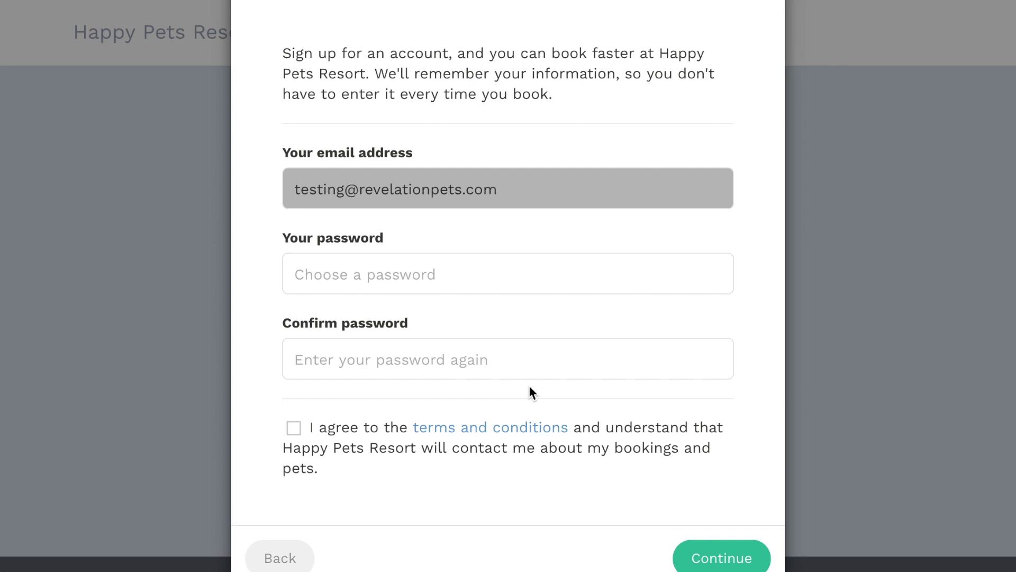
left_click(489, 280)
type("*********")
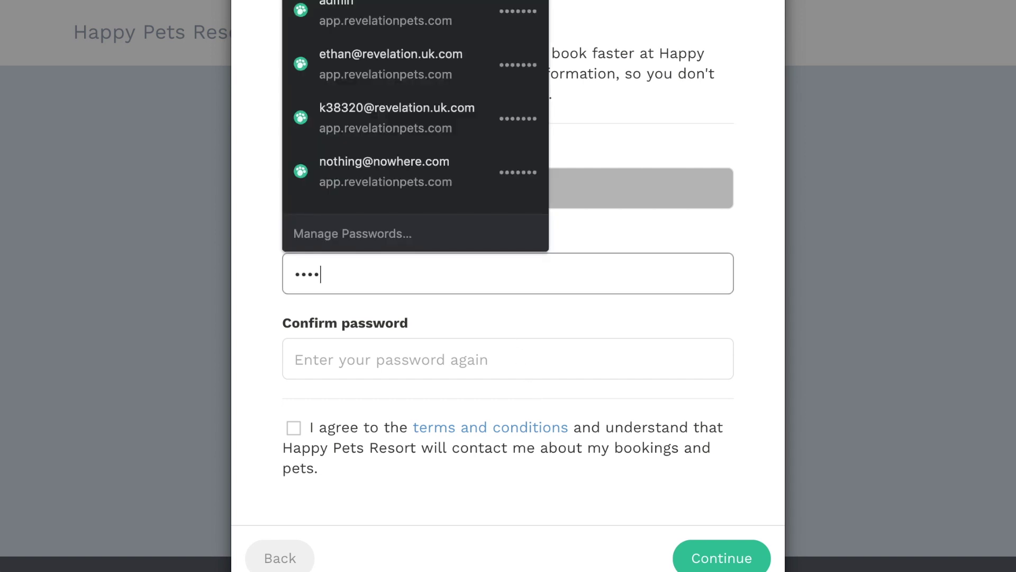
key("Tab")
type("*********")
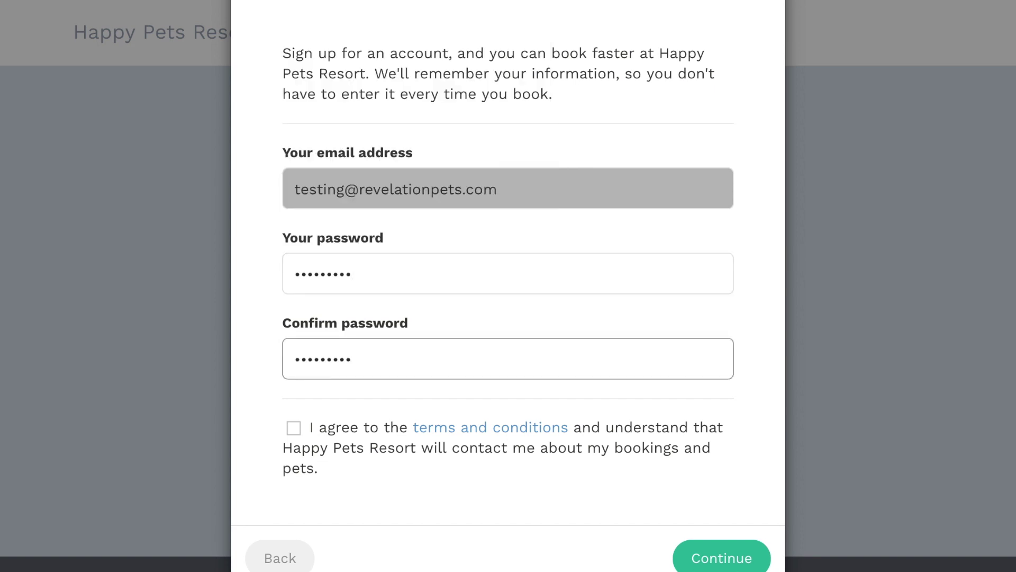
scroll(404, 352, "down", 1)
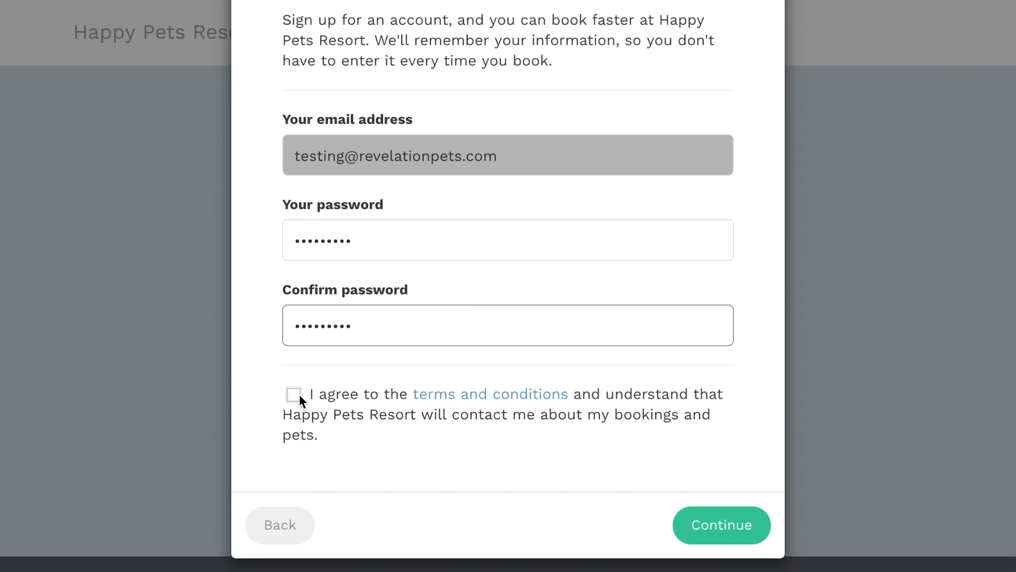
left_click(296, 395)
left_click(704, 524)
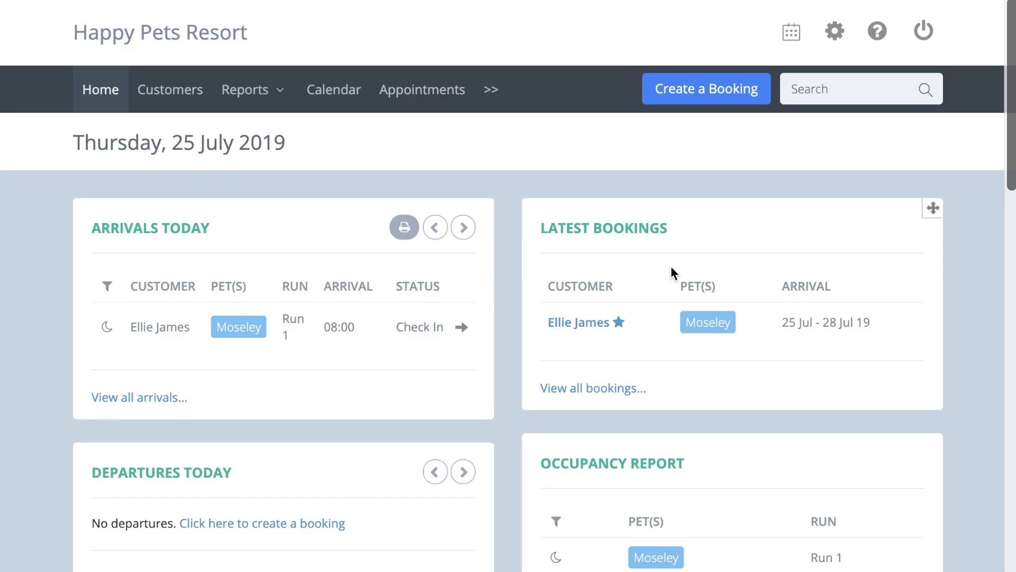
mouse_move(619, 322)
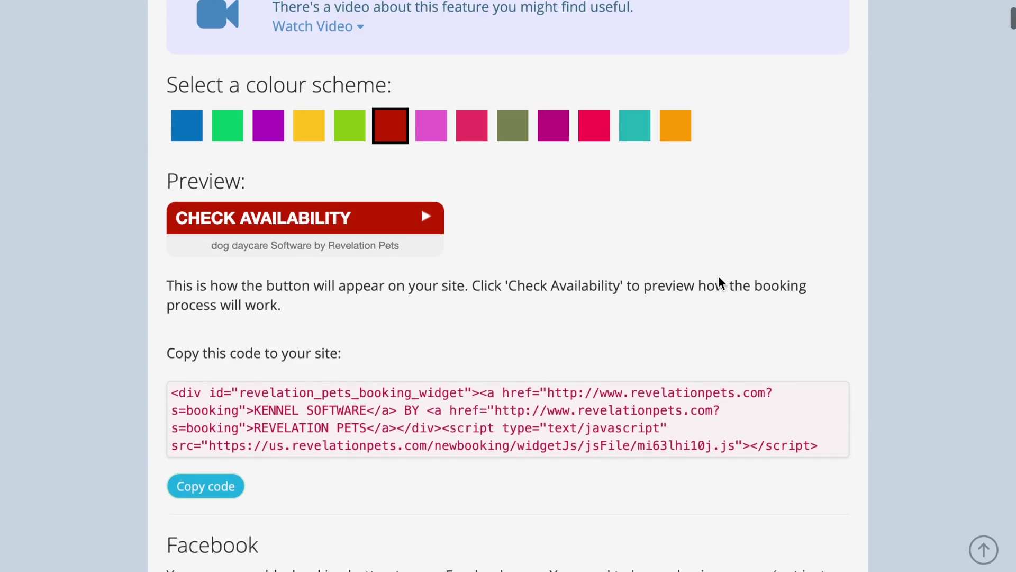
- Show the Appointment module on the online booker and toggle 'Hide times in the Appointment module'
scroll(720, 283, "down", 15)
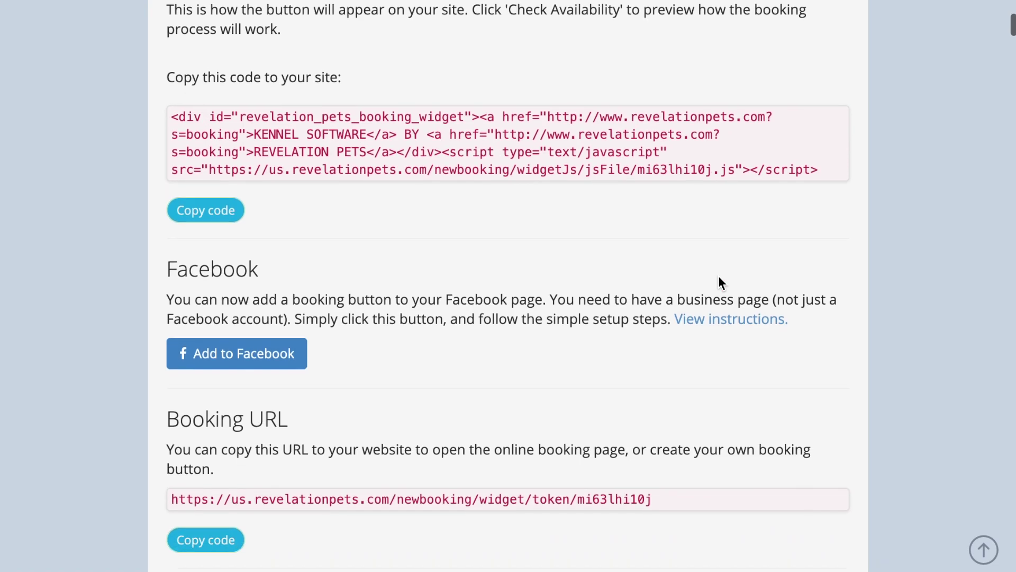
scroll(719, 275, "down", 4)
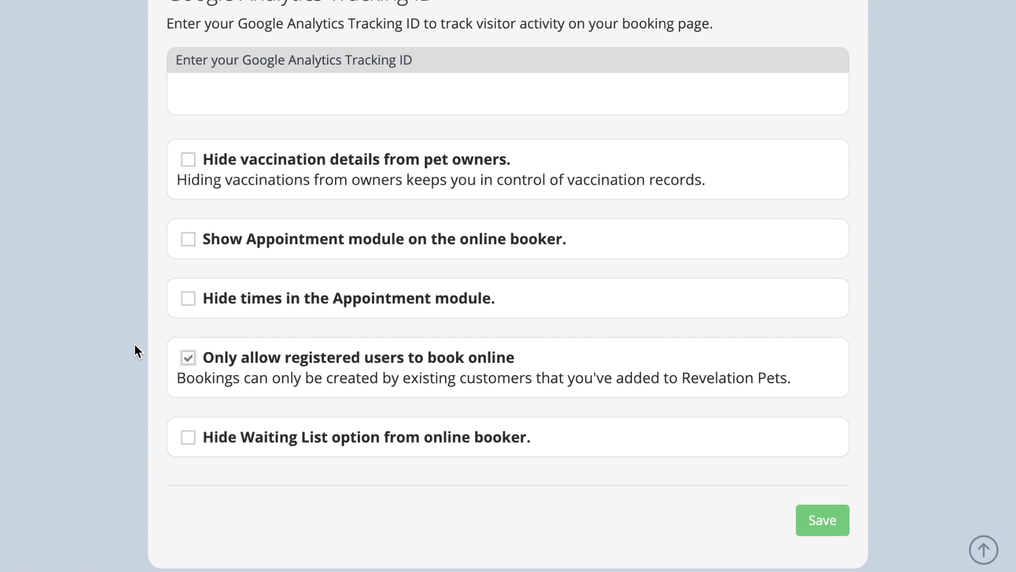
scroll(132, 334, "up", 1)
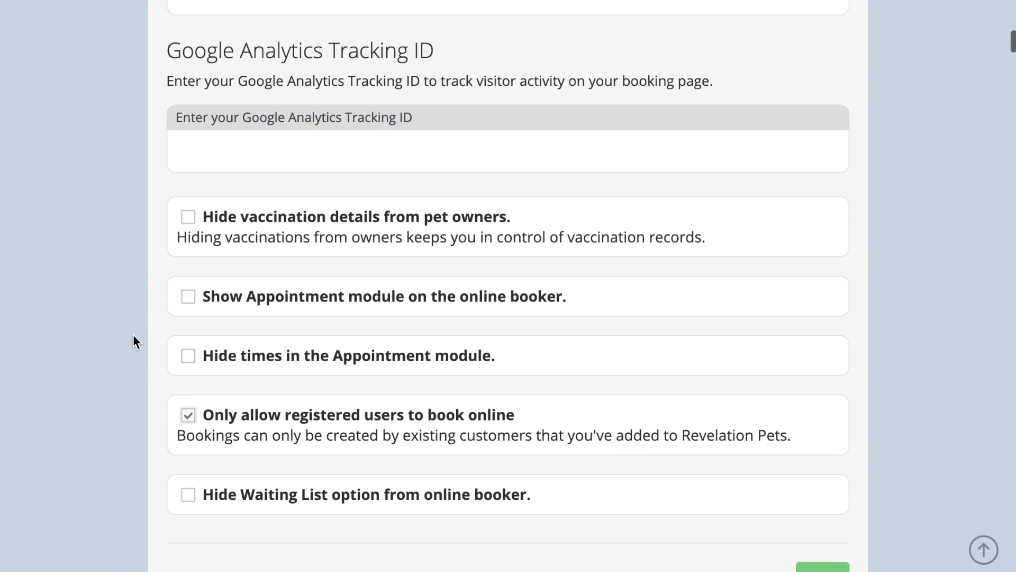
left_click(190, 297)
scroll(113, 294, "down", 1)
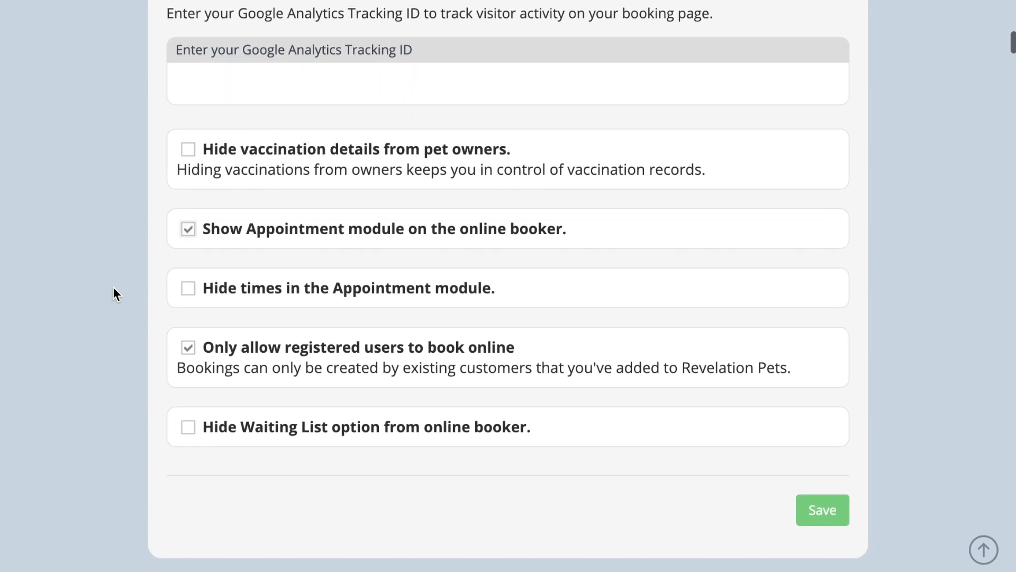
left_click(189, 290)
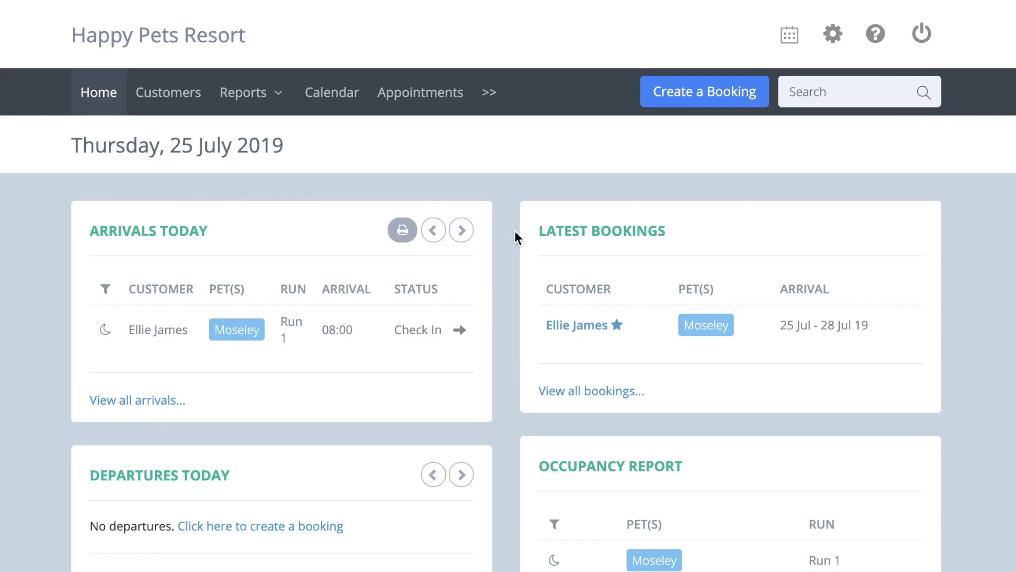
- In Services & Costs, untick 'Show in online booker' for the Grooming appointment
left_click(835, 39)
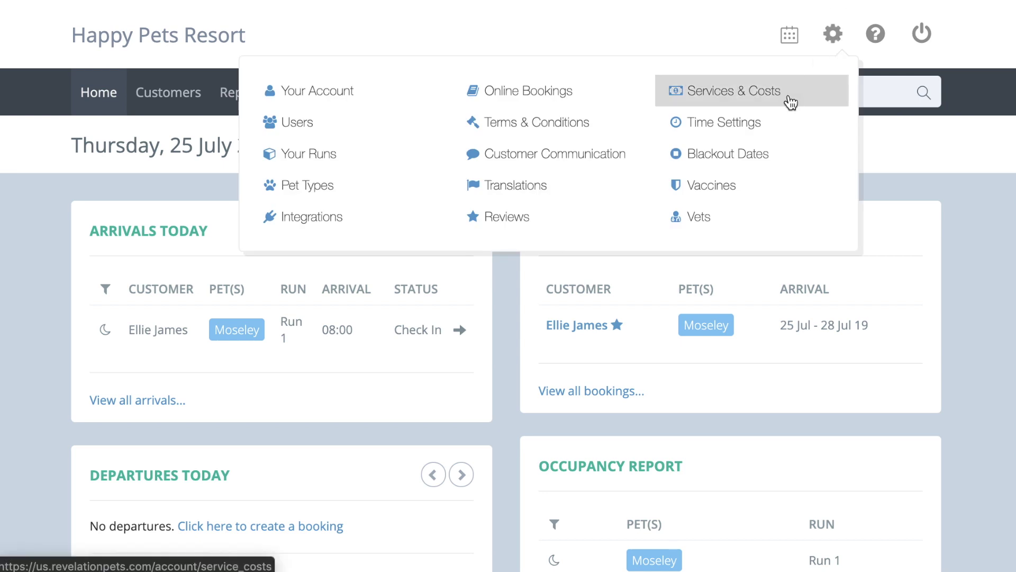
left_click(791, 102)
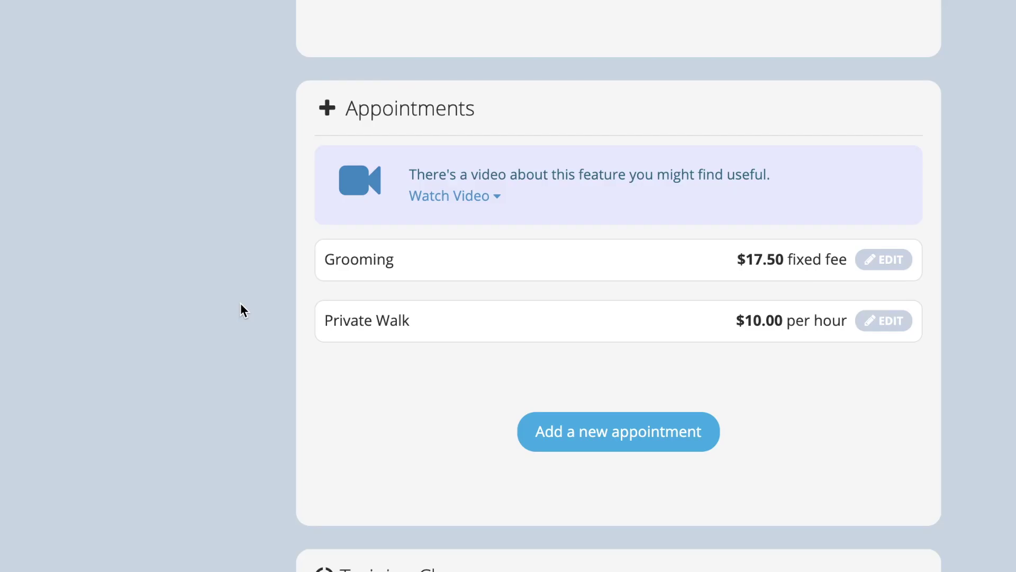
left_click(867, 265)
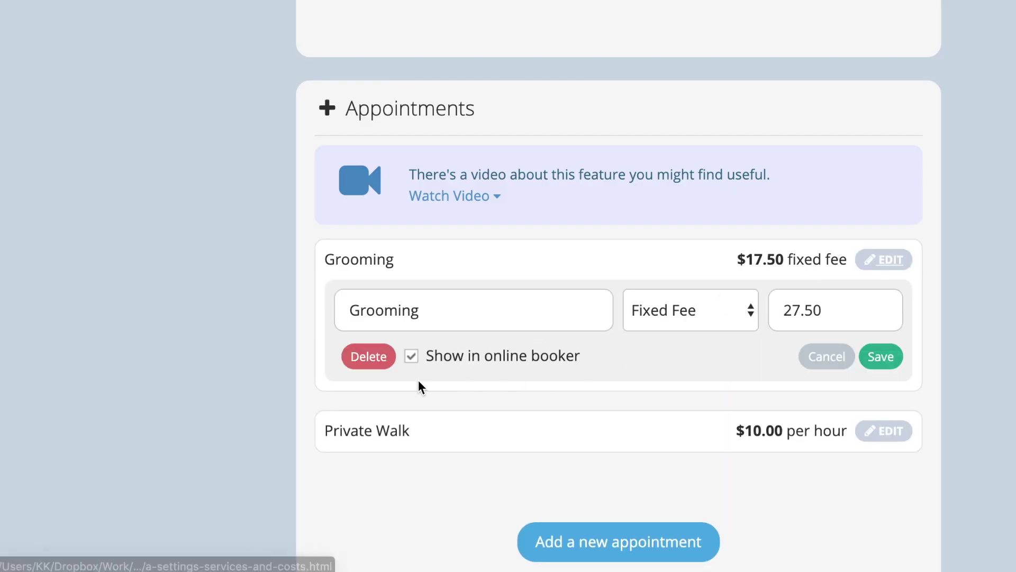
left_click(410, 356)
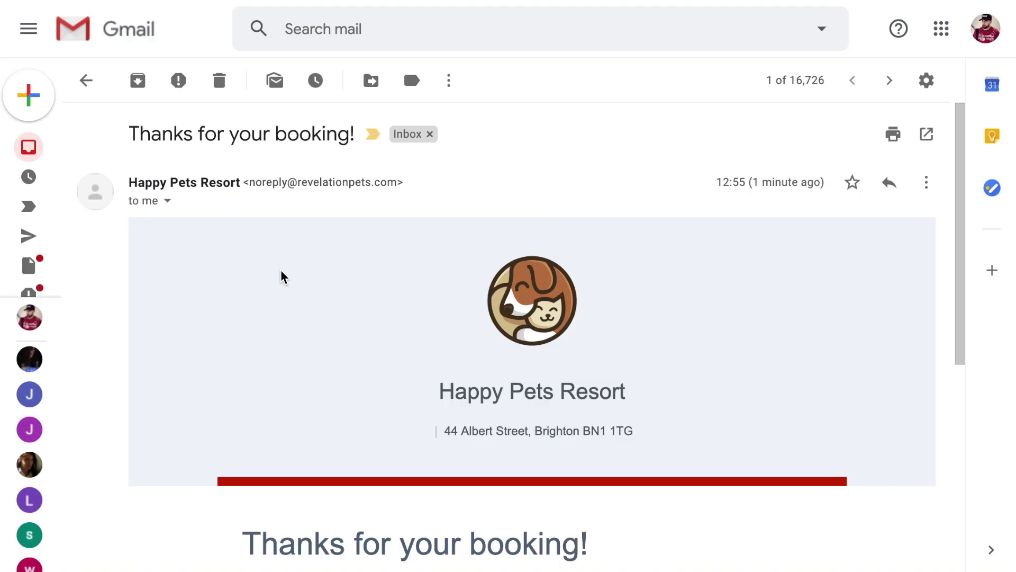
scroll(281, 276, "down", 3)
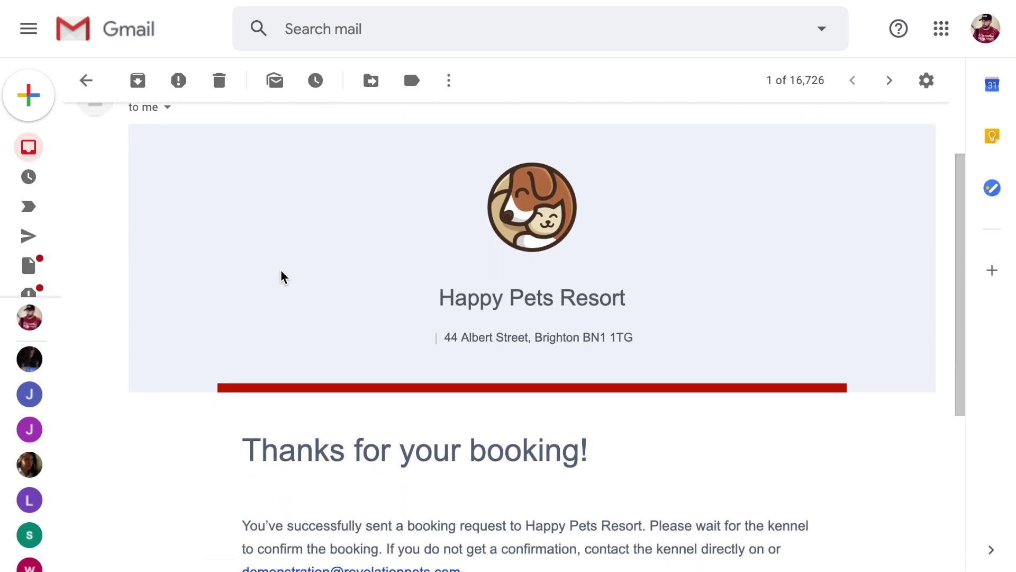
scroll(281, 277, "down", 3)
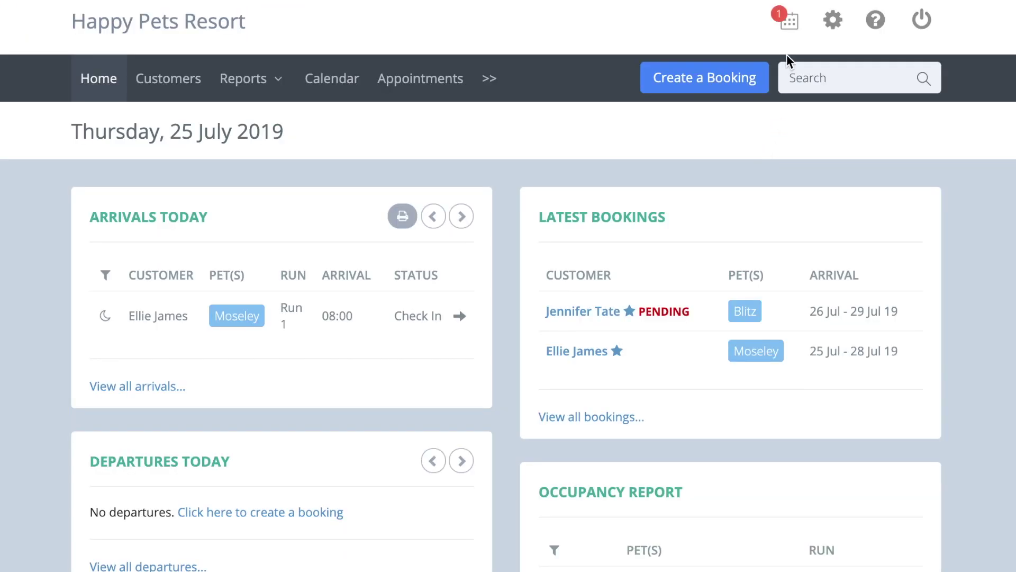
- Open the pending Blitz booking for 26–29 July from notifications and accept it
left_click(789, 23)
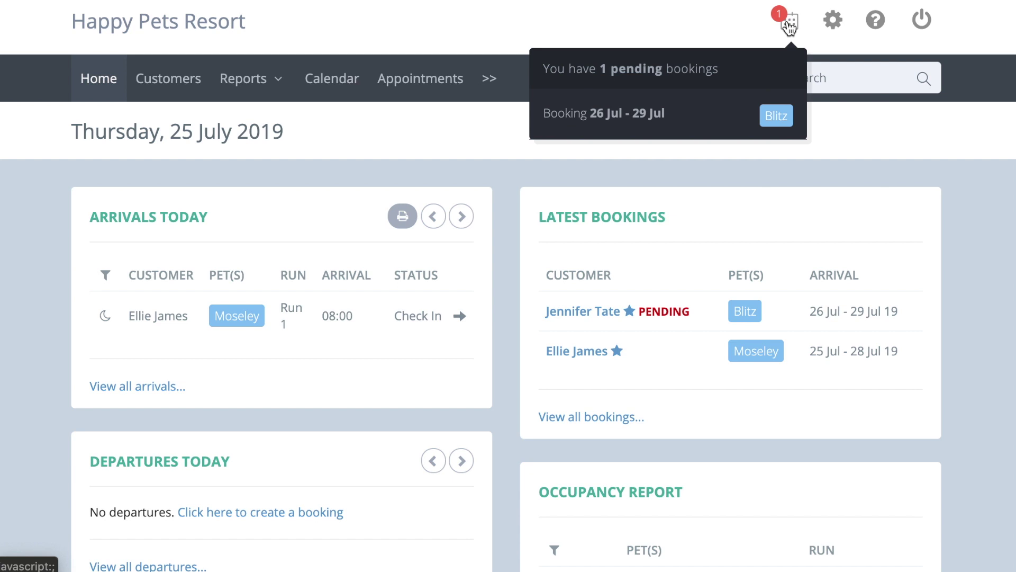
left_click(789, 24)
left_click(651, 312)
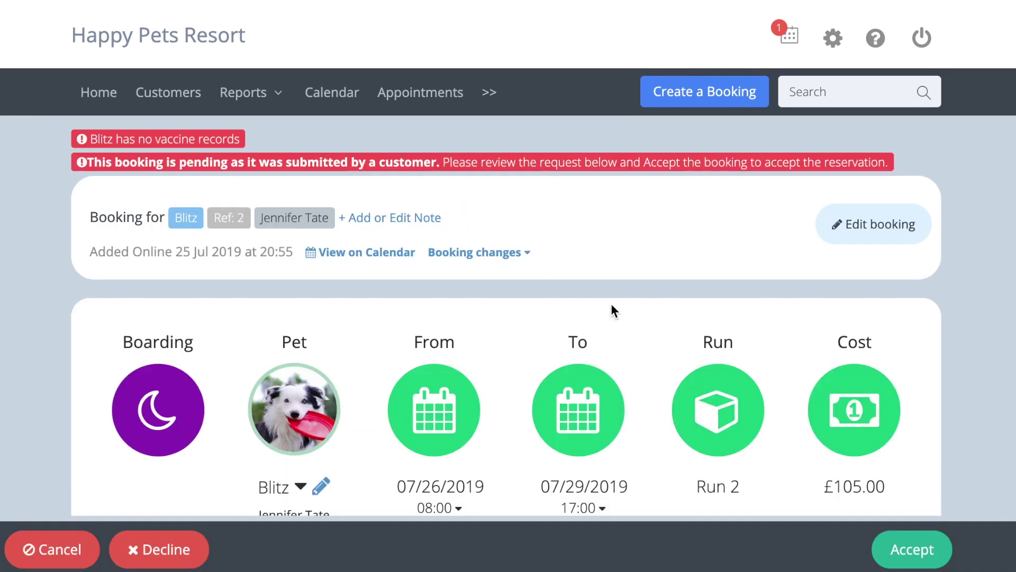
scroll(611, 305, "down", 3)
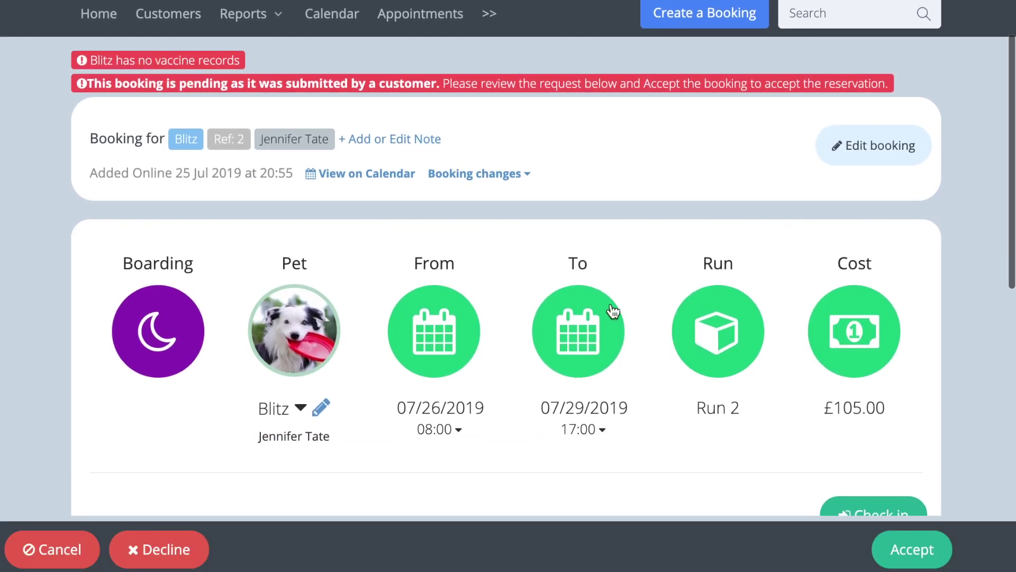
scroll(613, 311, "down", 4)
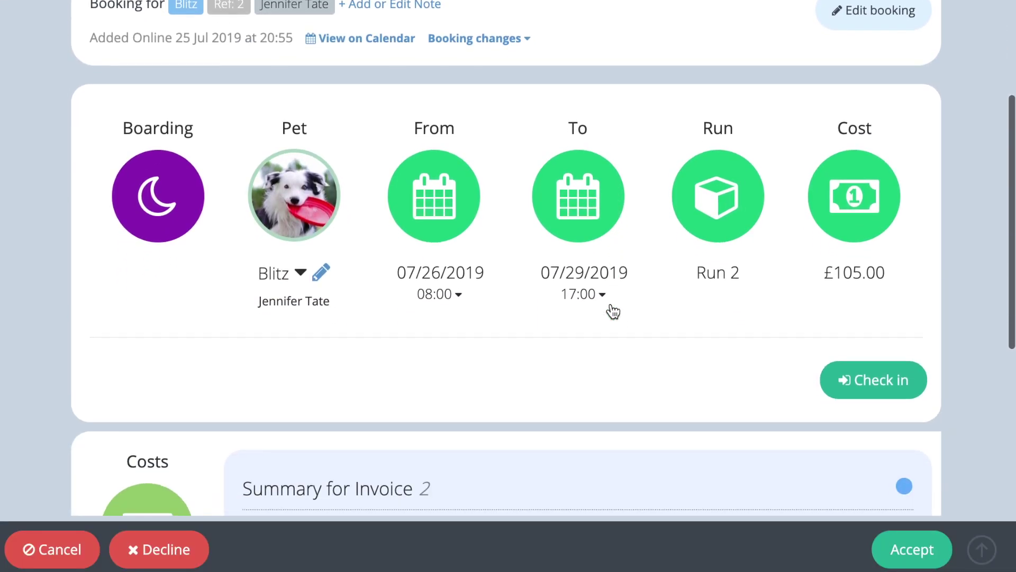
scroll(612, 310, "down", 3)
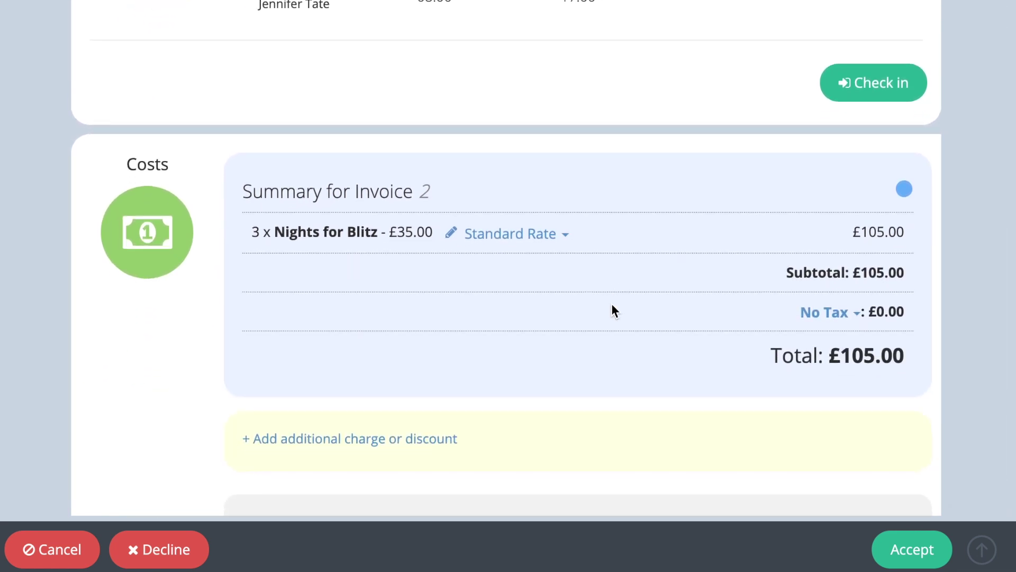
left_click(911, 557)
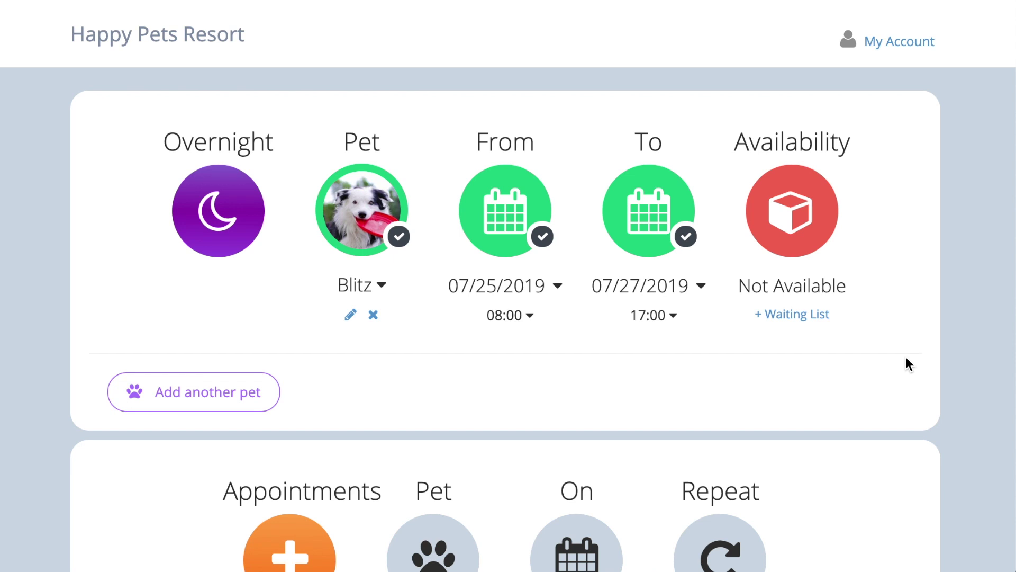
- Scroll down the Home dashboard to review the latest bookings for Blitz and Moseley
scroll(906, 358, "down", 15)
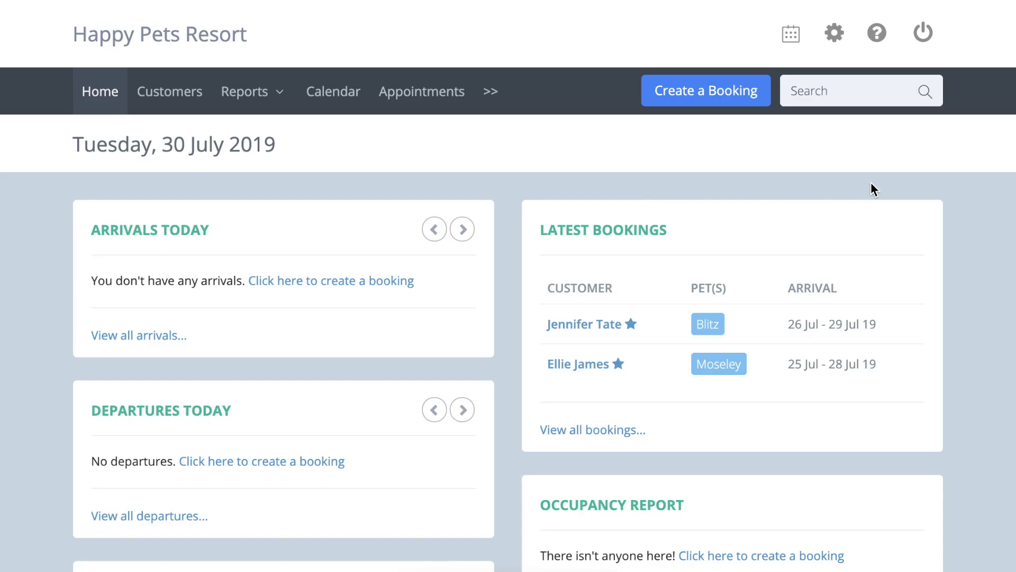
- Open the 'Translation - Online Booking Email' texts under Online Bookings and scroll through them
left_click(838, 36)
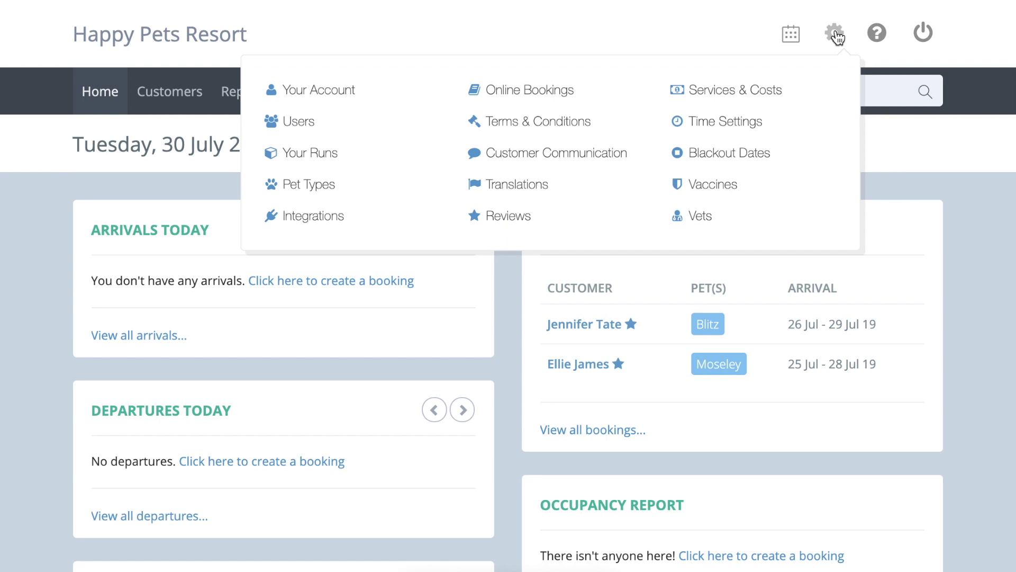
left_click(583, 88)
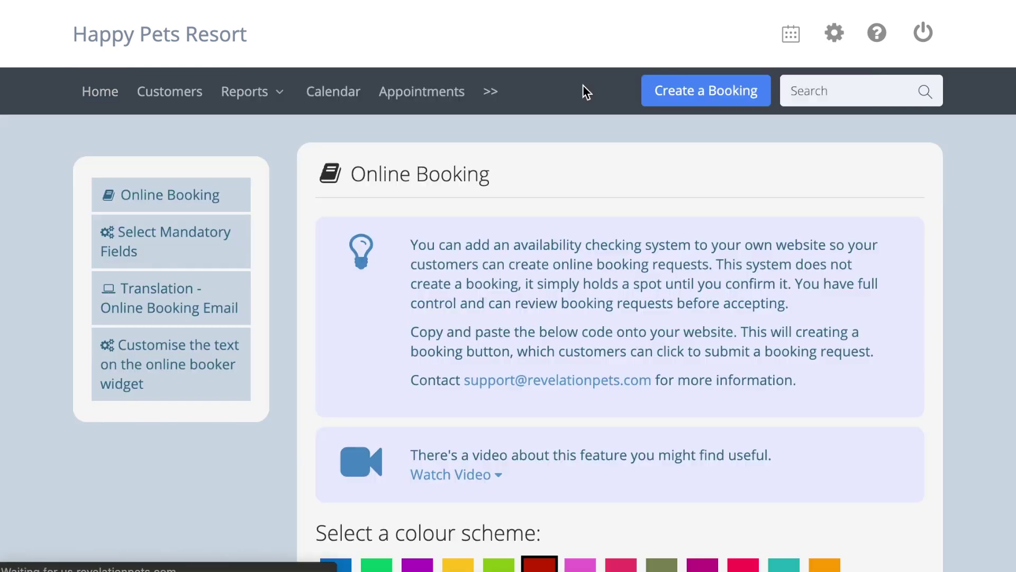
left_click(170, 297)
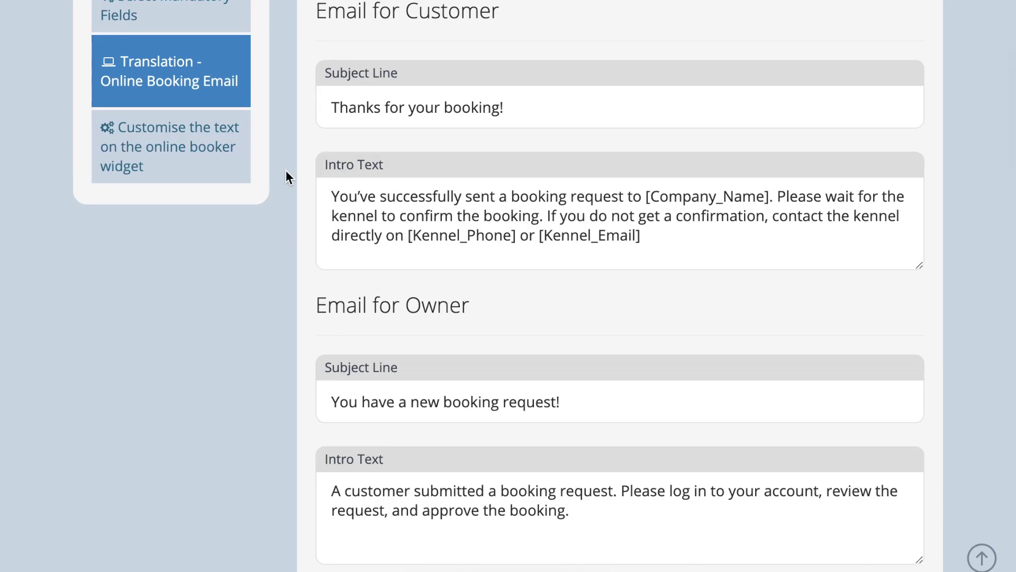
scroll(285, 170, "up", 1)
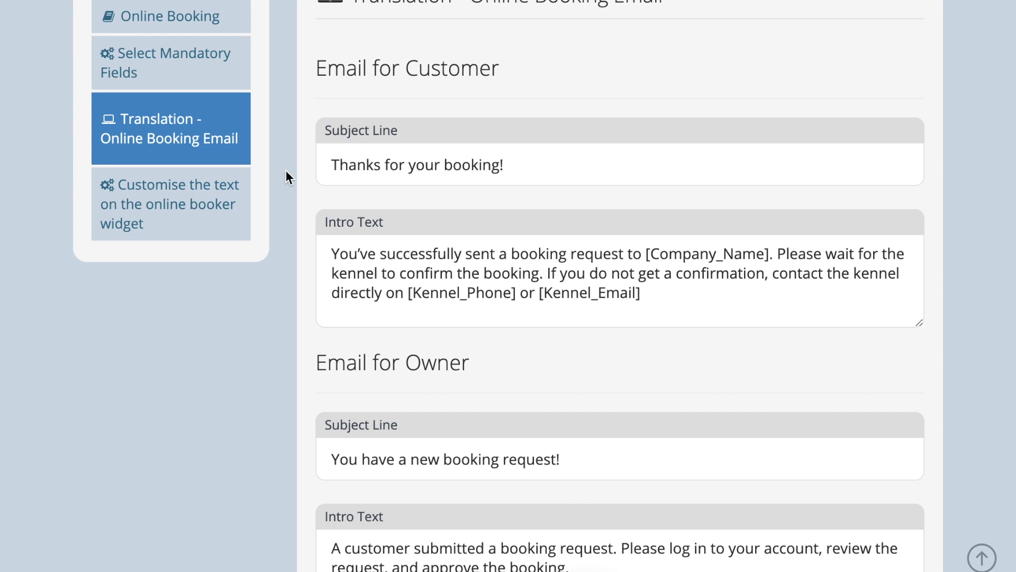
scroll(285, 170, "down", 4)
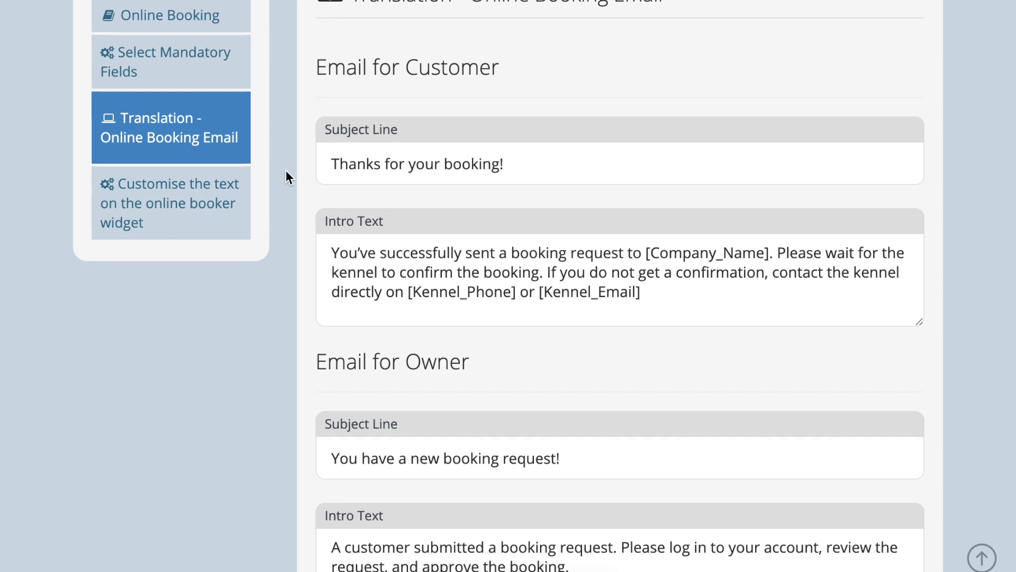
scroll(284, 170, "down", 1)
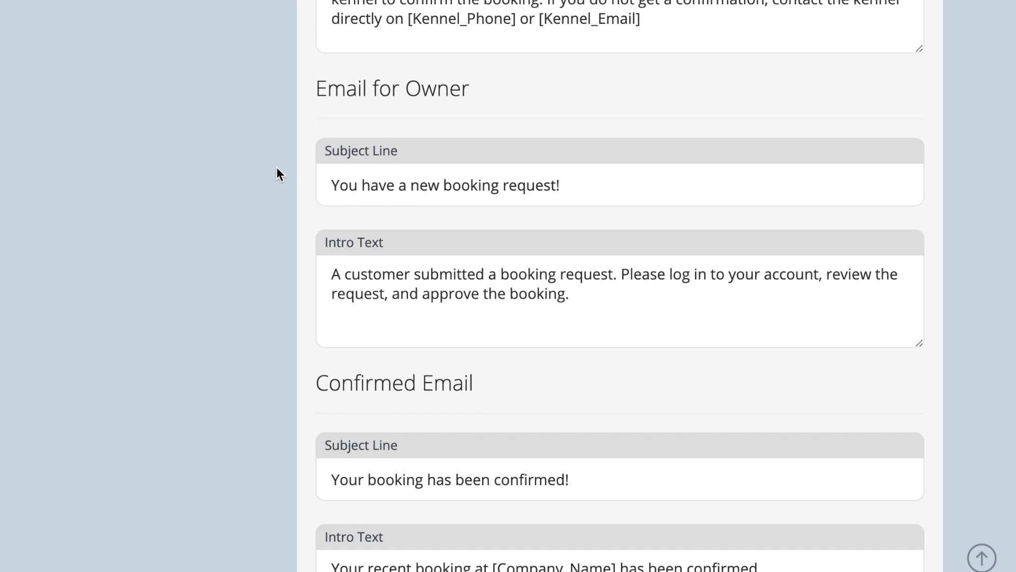
- Clear the owner email's subject line and intro text
left_click(469, 188)
double_click(469, 188)
left_click(469, 189)
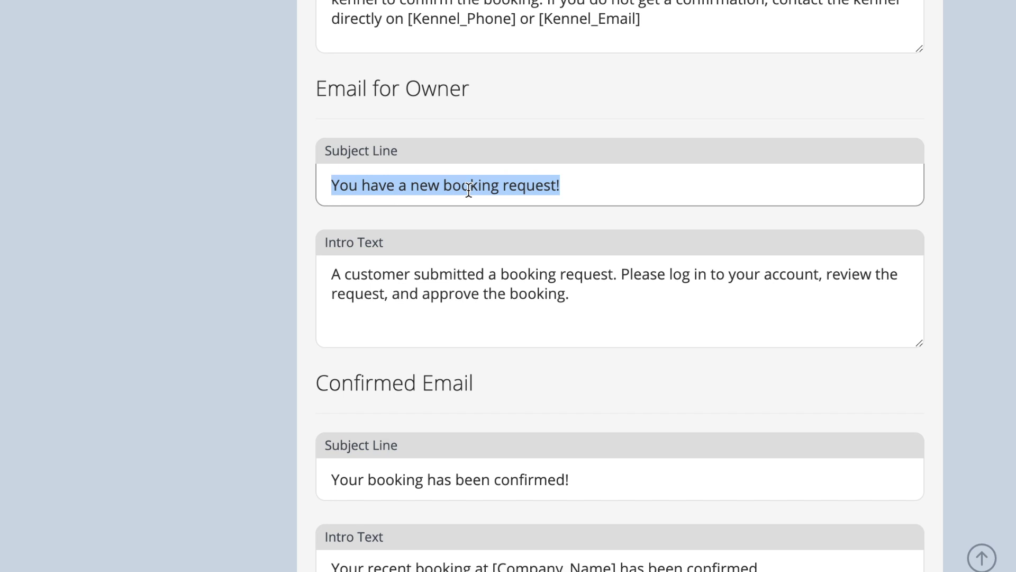
key("BackSpace")
left_click(503, 279)
double_click(504, 280)
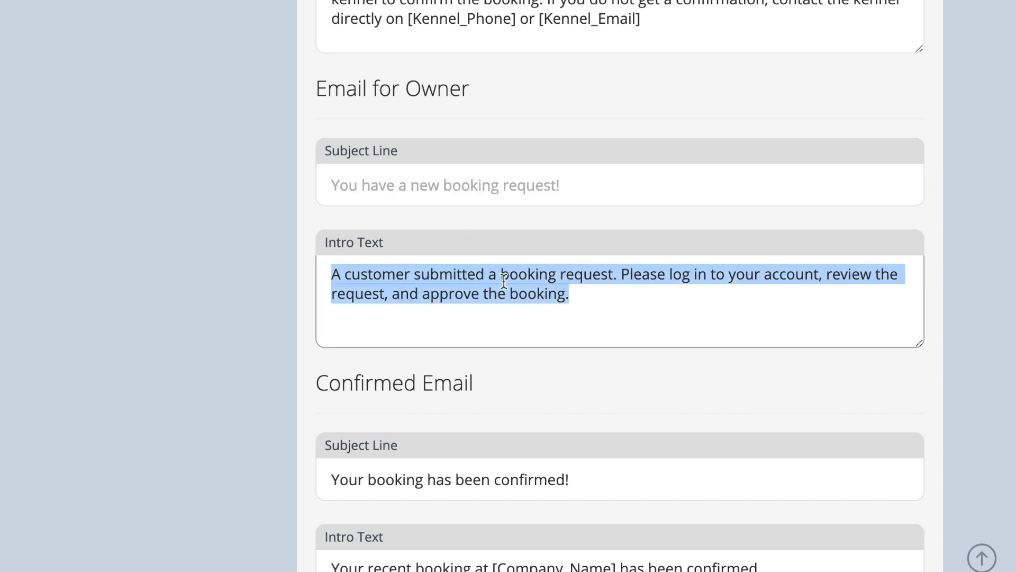
key("BackSpace")
left_click(246, 281)
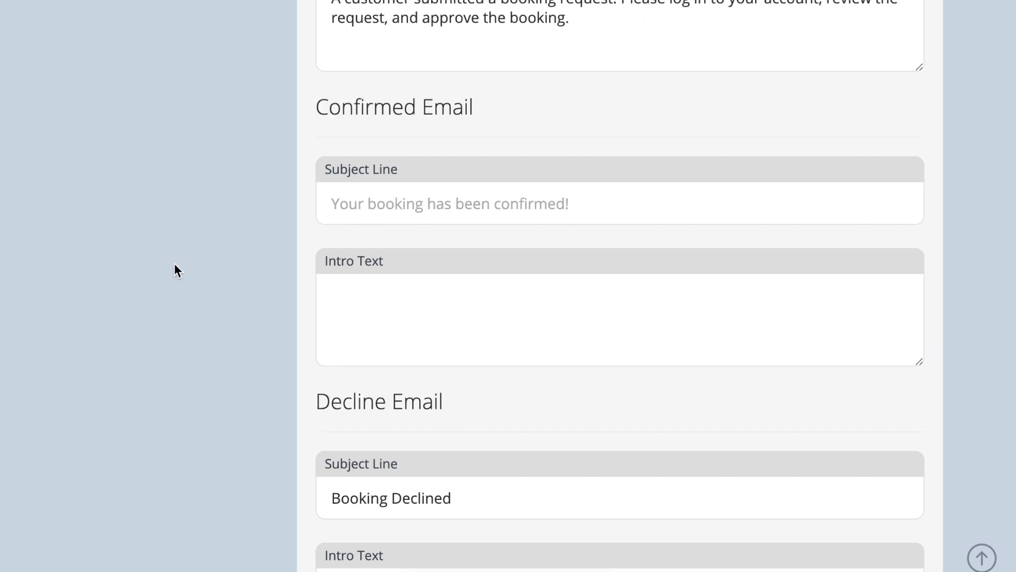
scroll(175, 264, "up", 10)
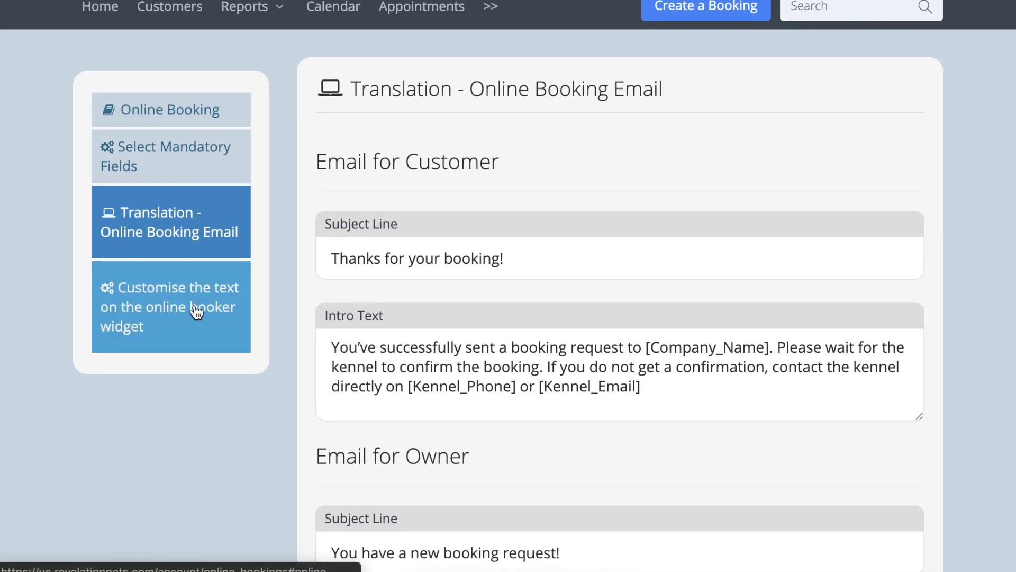
- Review the widget text fields such as 'Check Availability' and 'Login or Register'
left_click(196, 308)
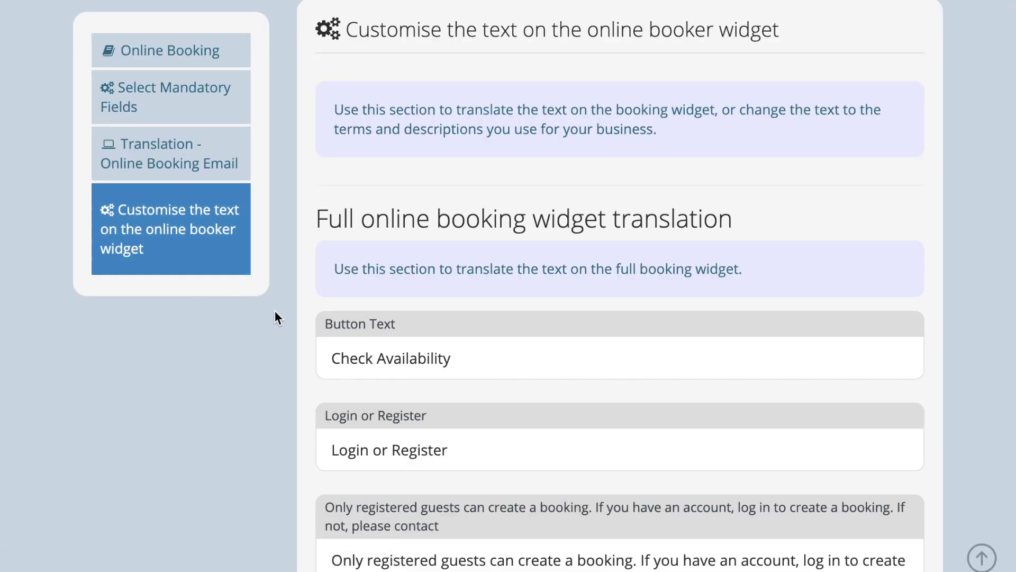
scroll(282, 312, "down", 3)
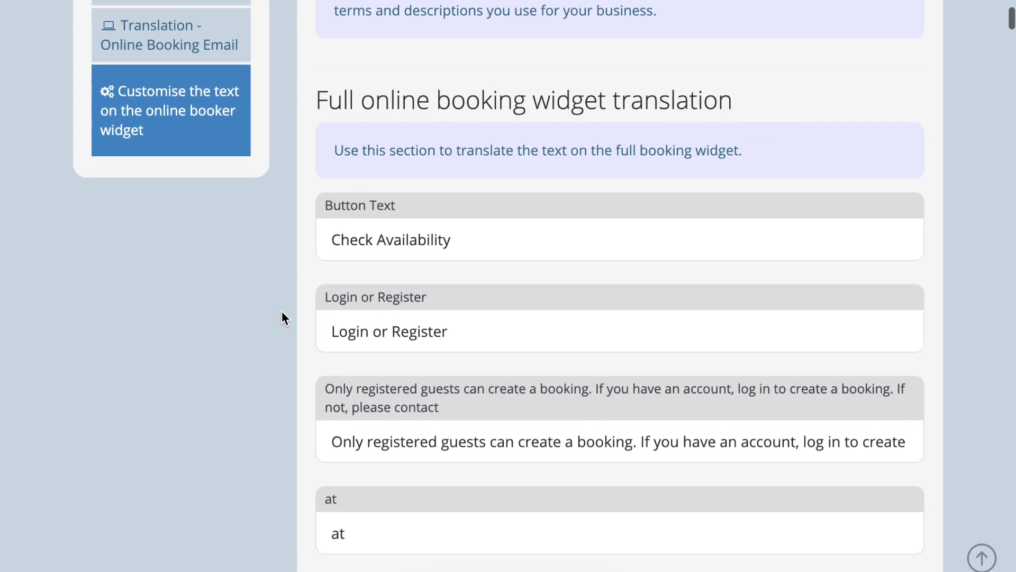
scroll(282, 318, "down", 3)
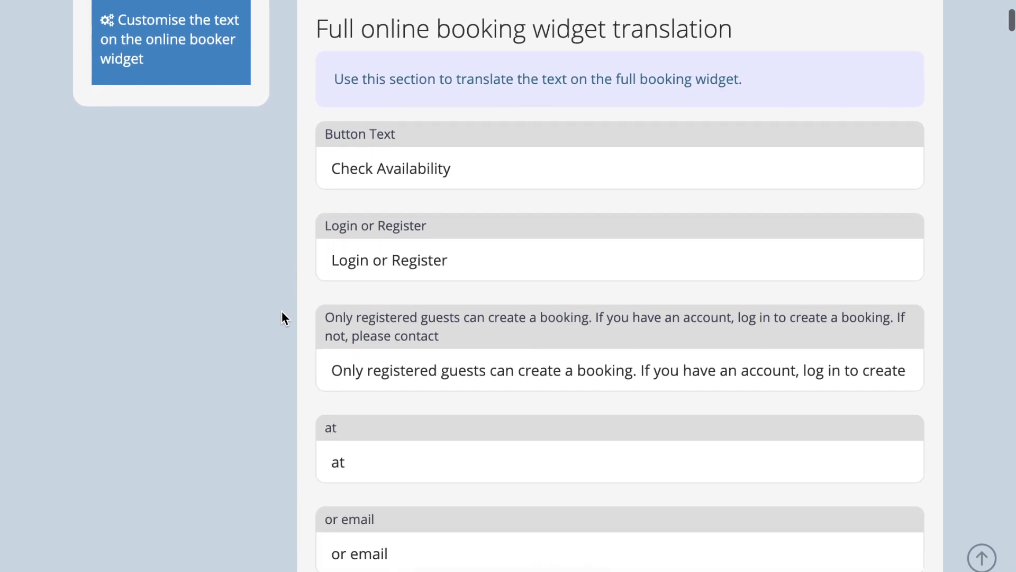
scroll(282, 312, "down", 1)
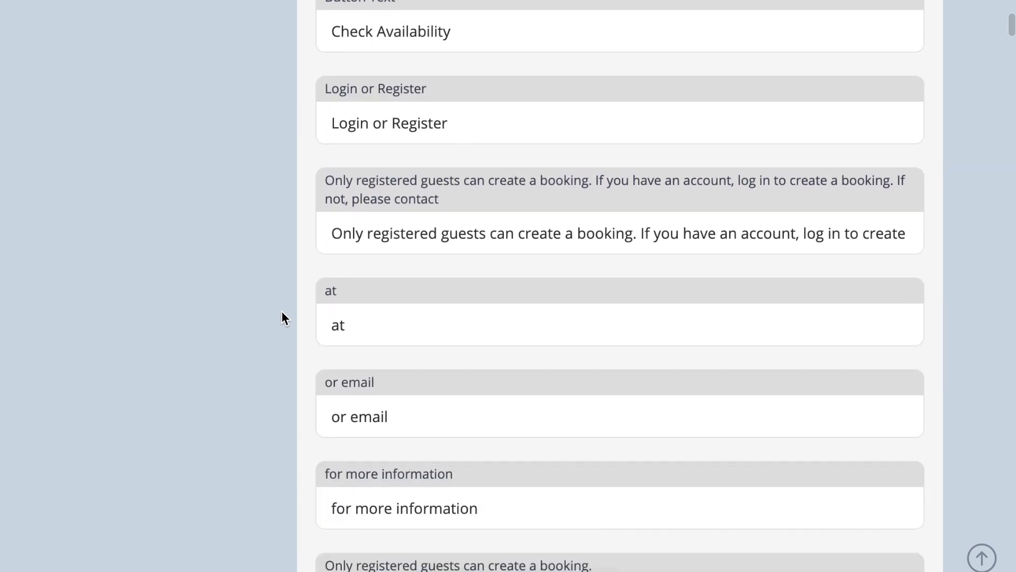
scroll(281, 316, "up", 8)
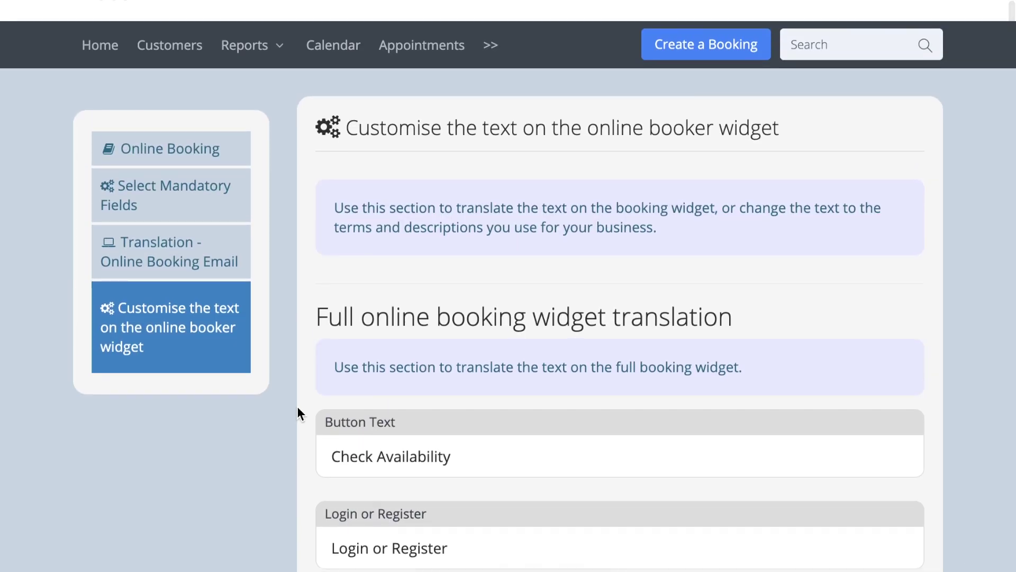
- In Select Mandatory Fields, tick customer Email and Phone and 'Hide all non-mandatory fields'
left_click(207, 205)
scroll(285, 201, "down", 1)
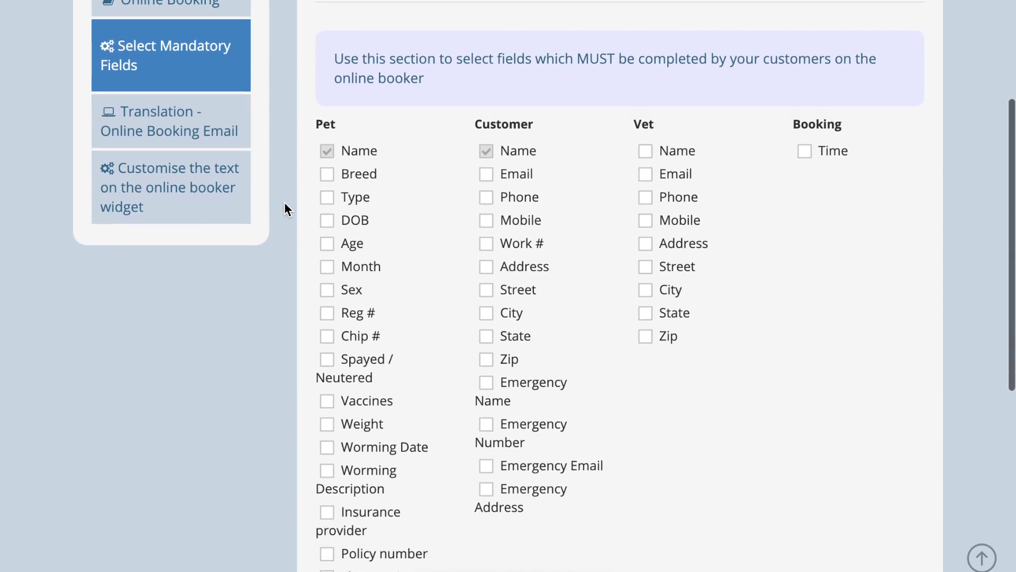
left_click(487, 175)
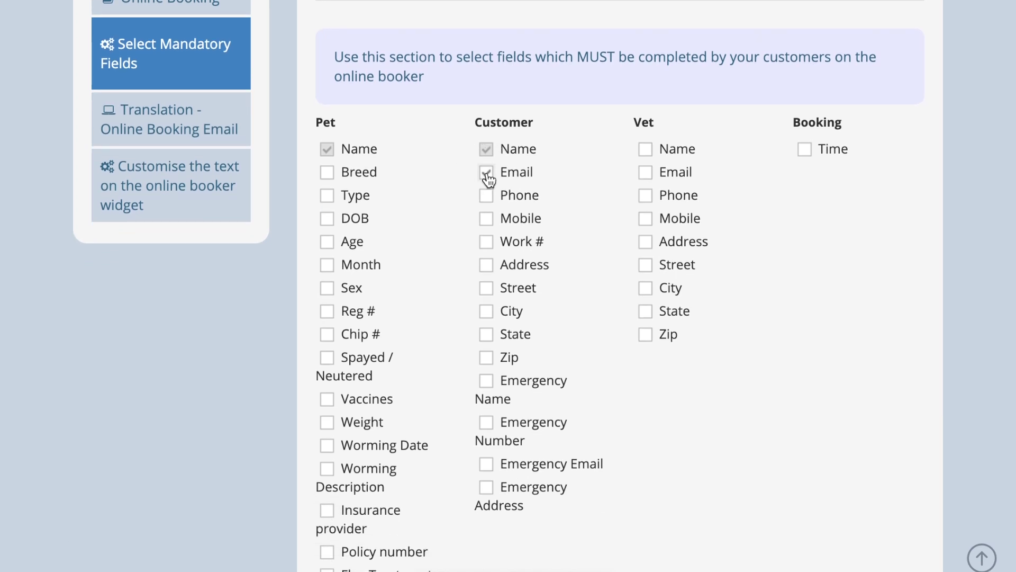
left_click(493, 200)
scroll(494, 206, "down", 5)
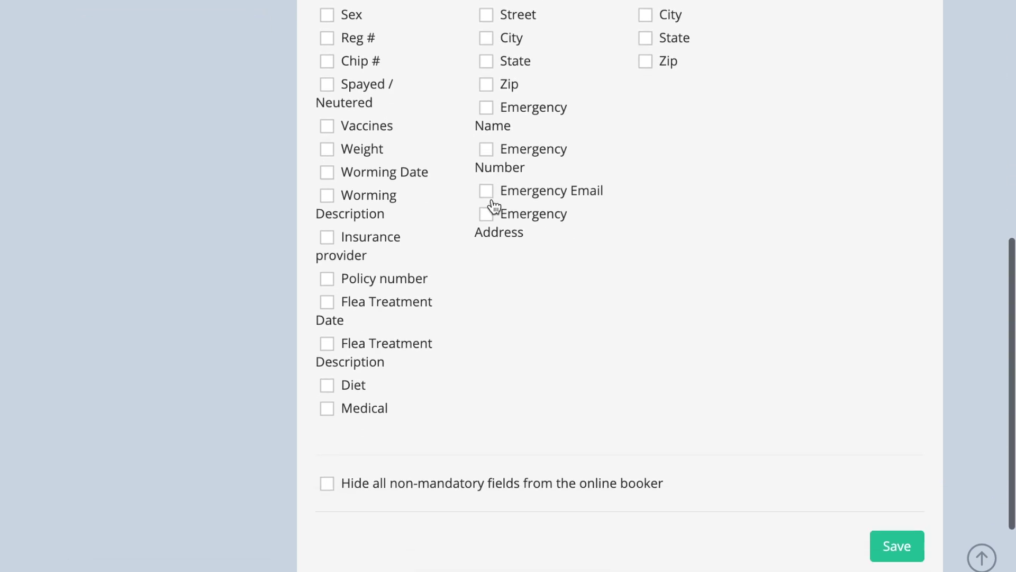
left_click(326, 486)
scroll(227, 446, "down", 1)
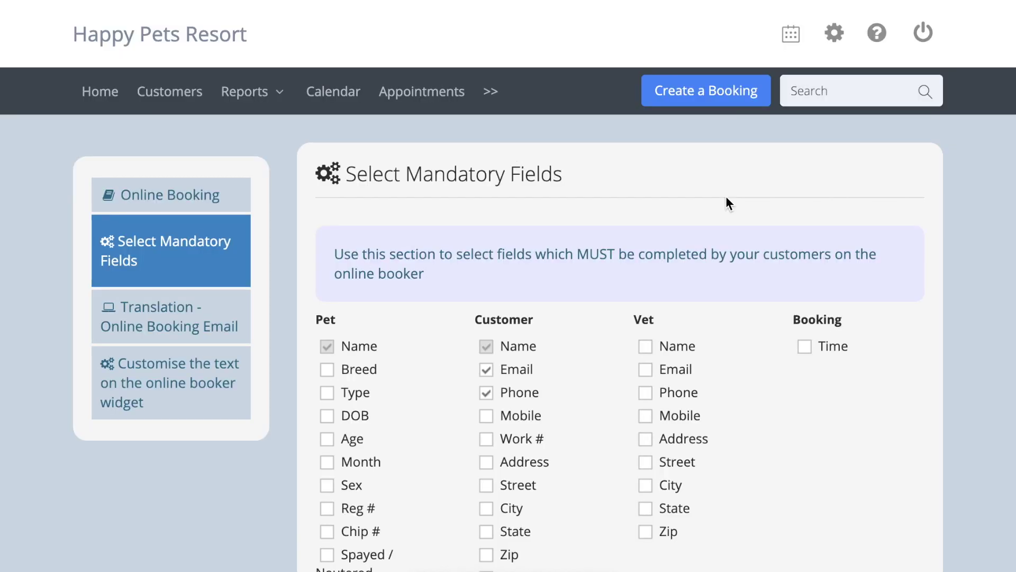
- Enable 'Allow time windows' in Time Settings
left_click(835, 35)
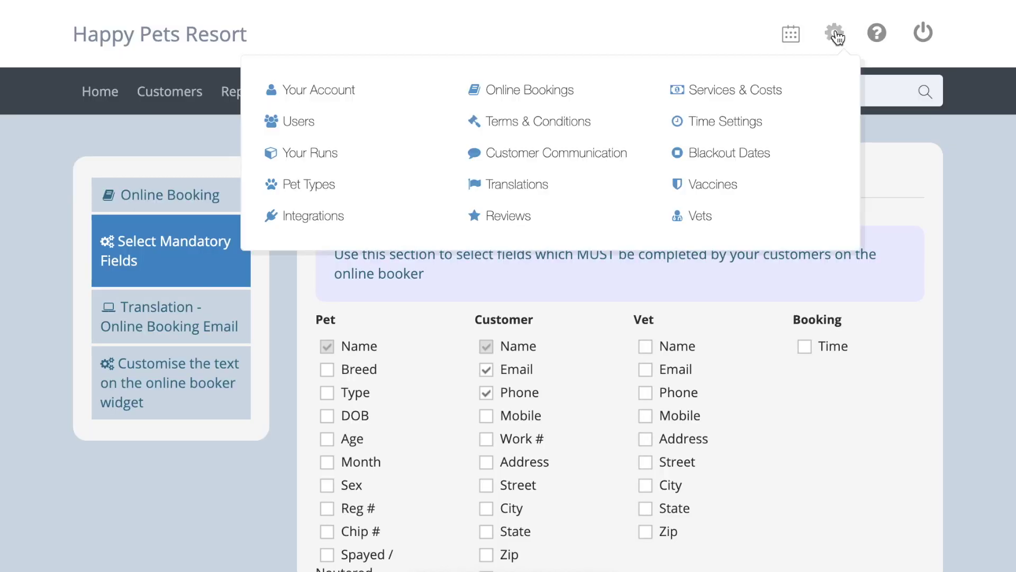
left_click(761, 123)
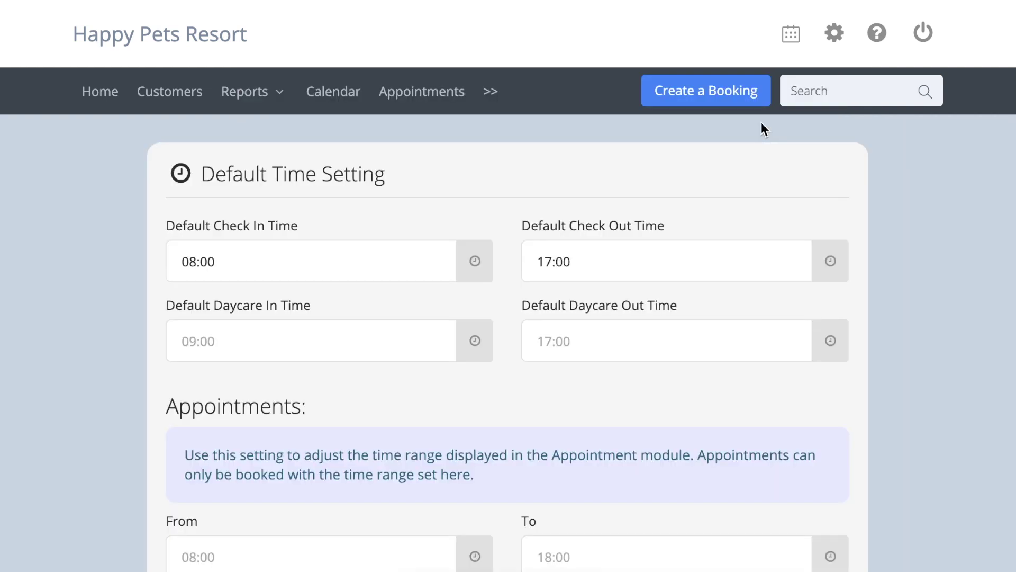
scroll(884, 130, "down", 8)
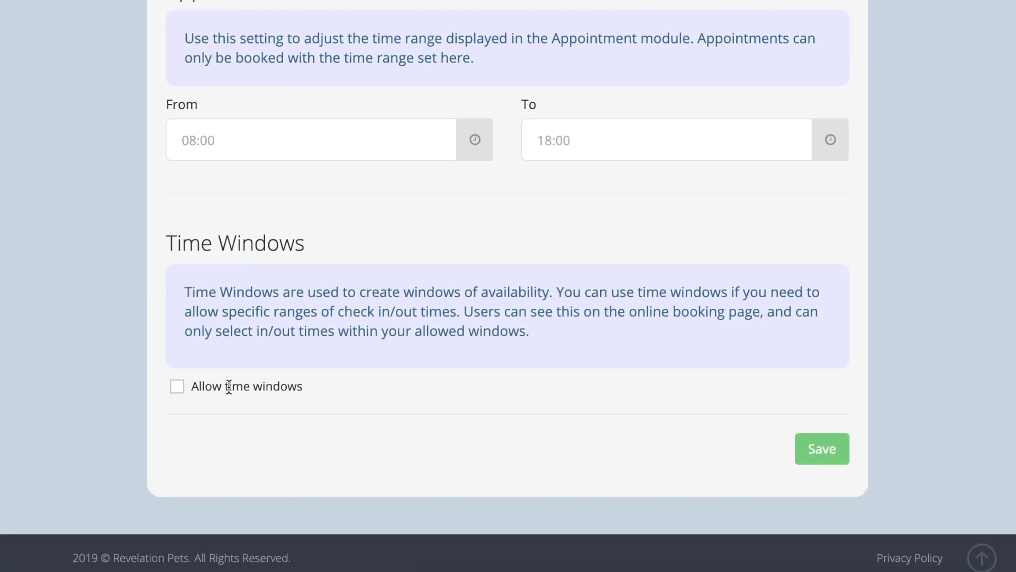
left_click(175, 384)
- Change Tuesday's window end time from 17:00 to 15:30
scroll(143, 354, "down", 5)
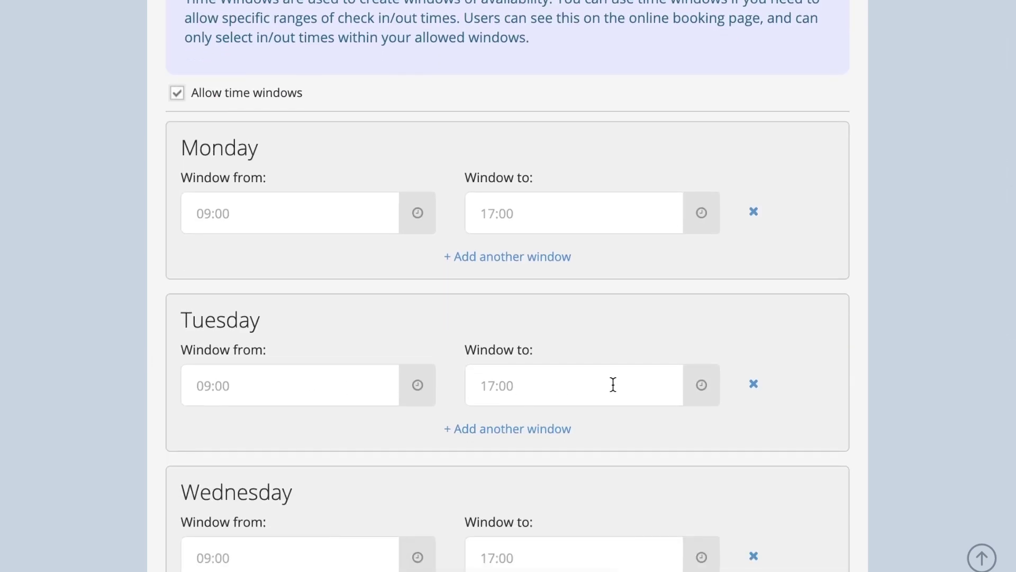
left_click(612, 384)
left_click(511, 188)
left_click(511, 188)
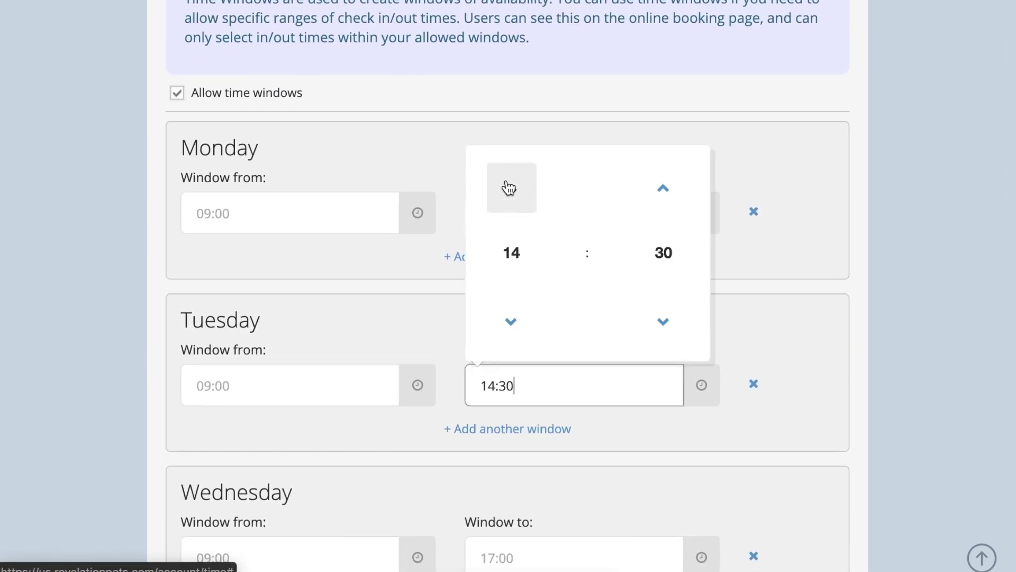
left_click(511, 187)
left_click(871, 389)
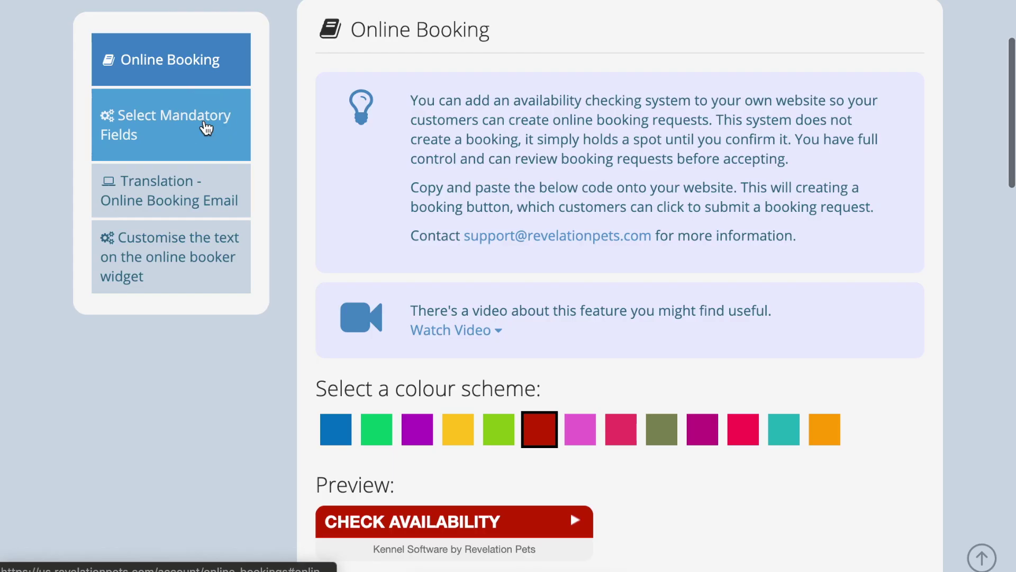
- Tick Booking Time in Select Mandatory Fields so it becomes required
left_click(205, 127)
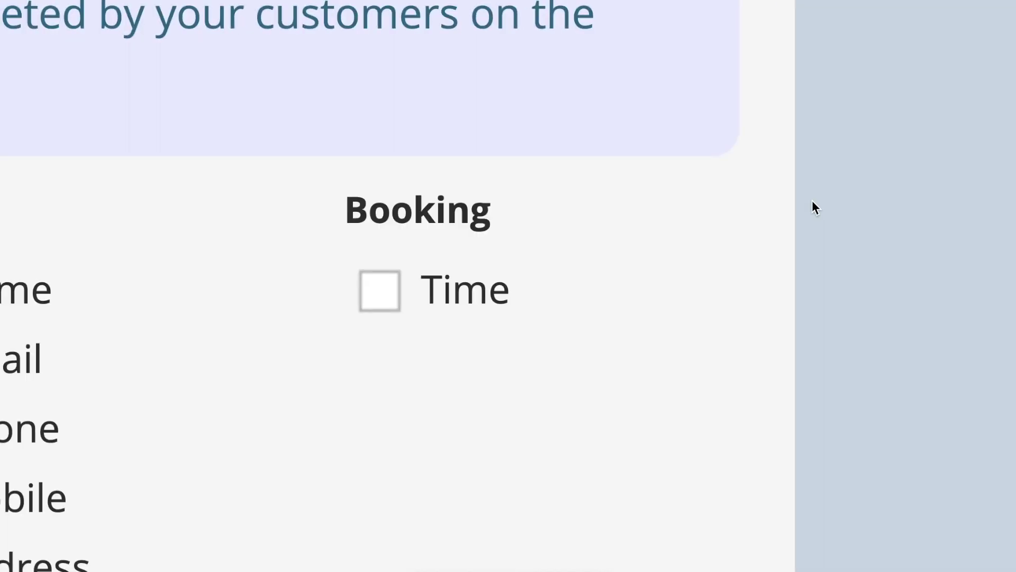
left_click(386, 291)
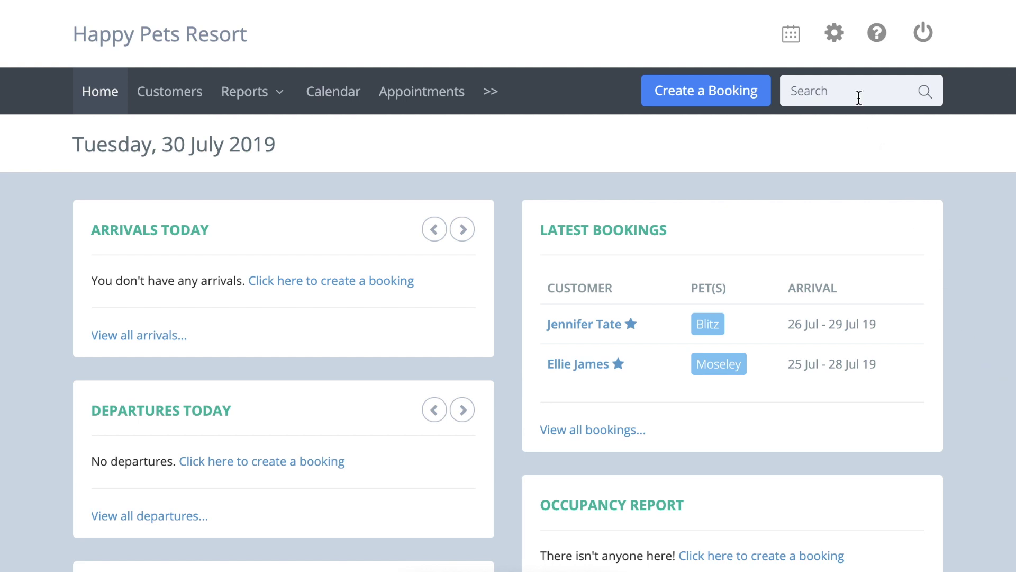
- Open Customer Communication's online booking page and select the Booking URL below the widget code
left_click(834, 34)
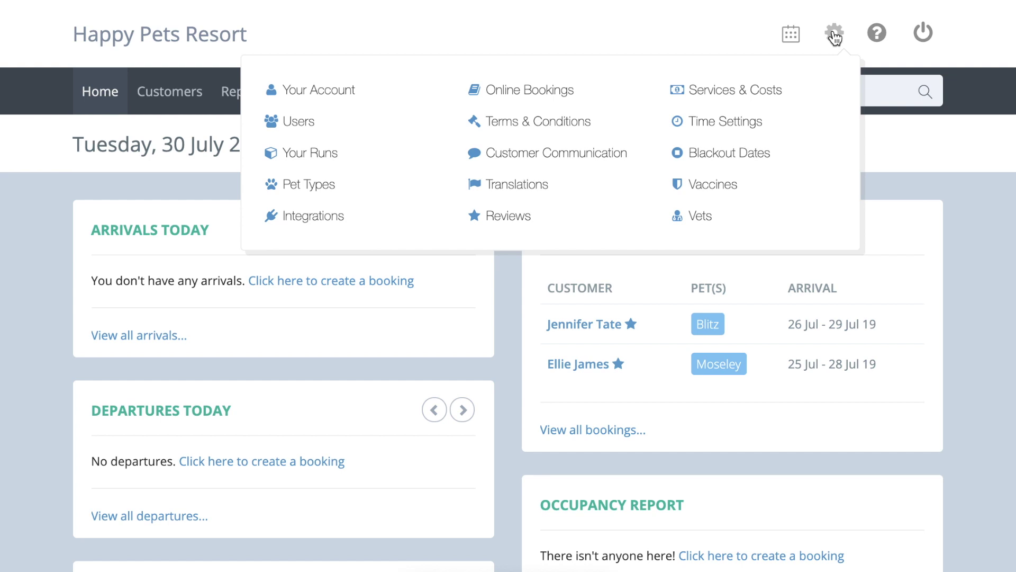
left_click(608, 159)
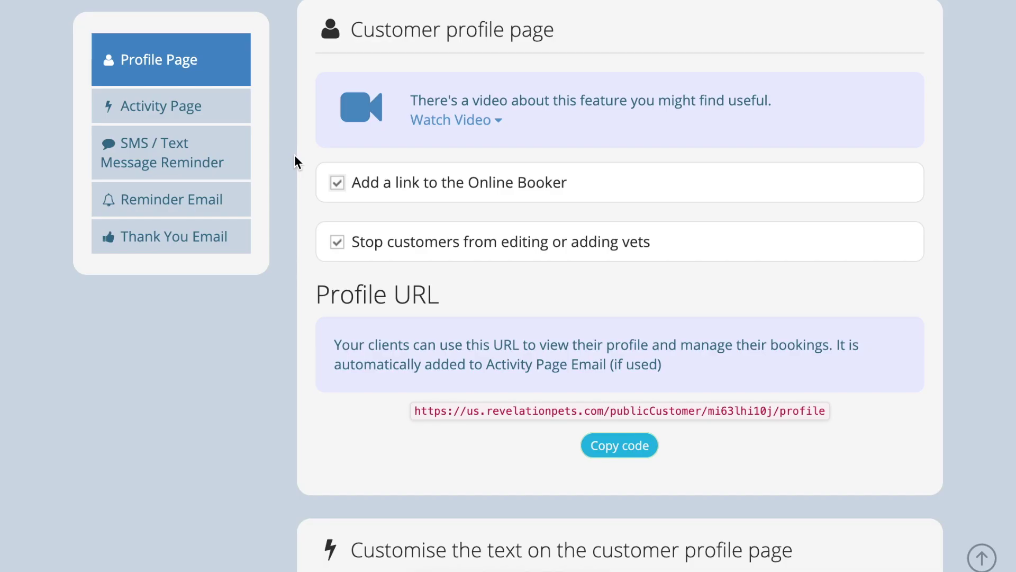
left_click(339, 183)
scroll(279, 201, "down", 10)
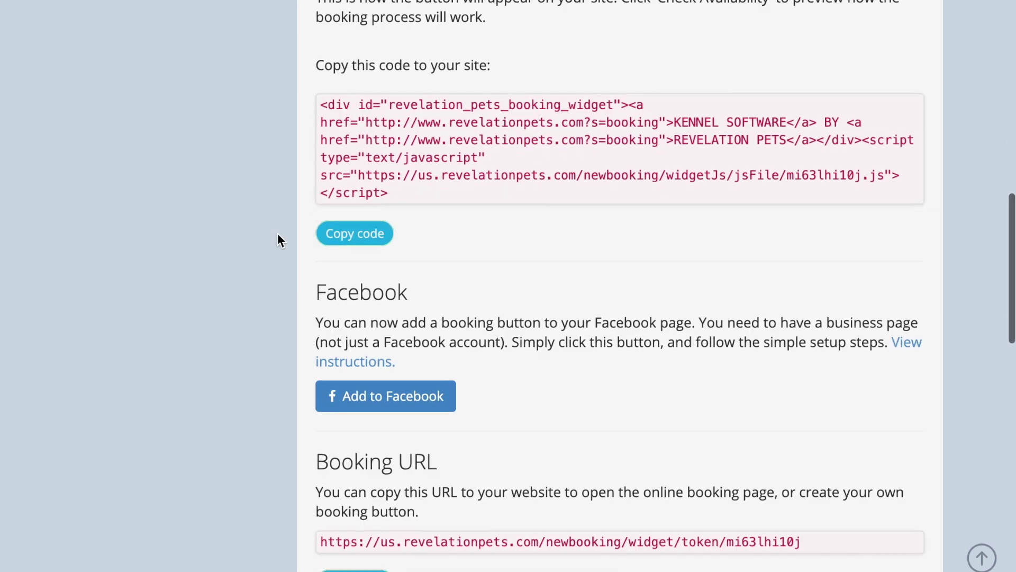
scroll(279, 239, "down", 2)
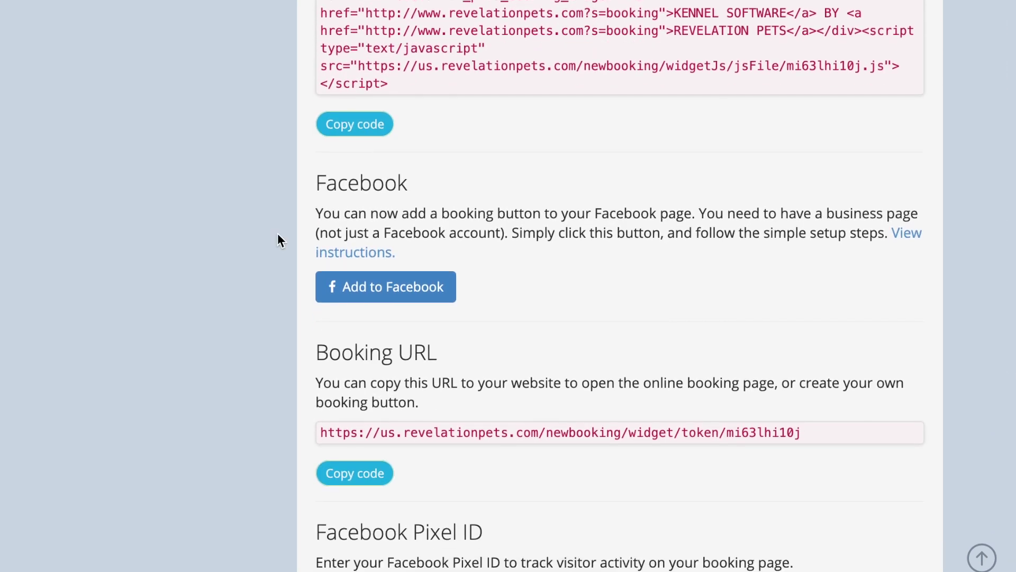
triple_click(440, 428)
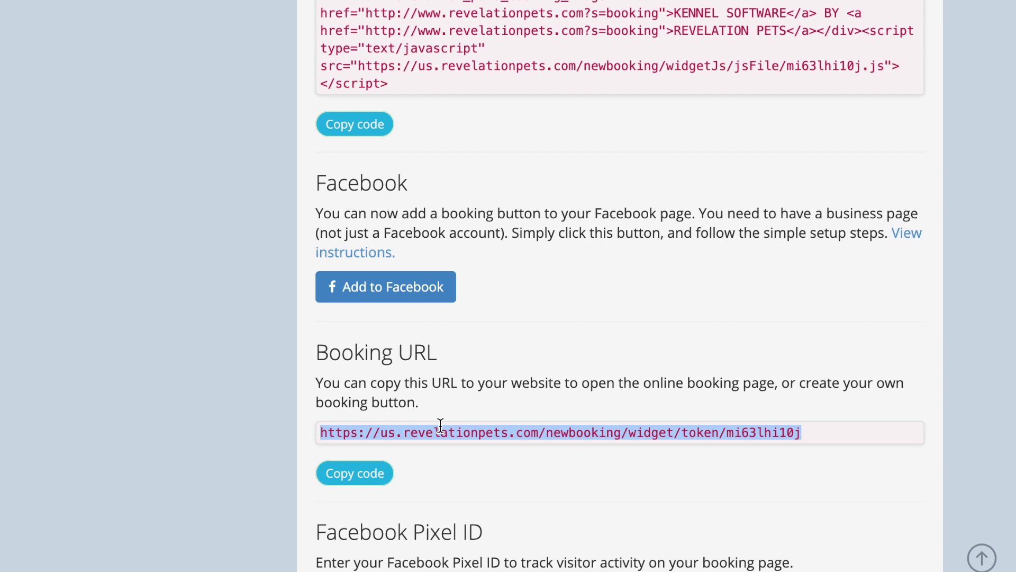
left_click(440, 427)
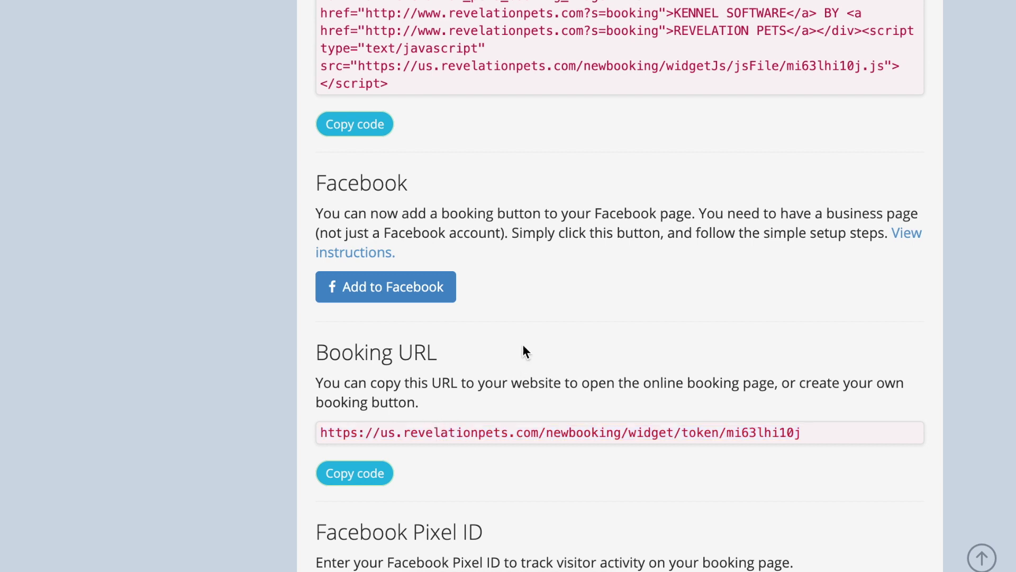